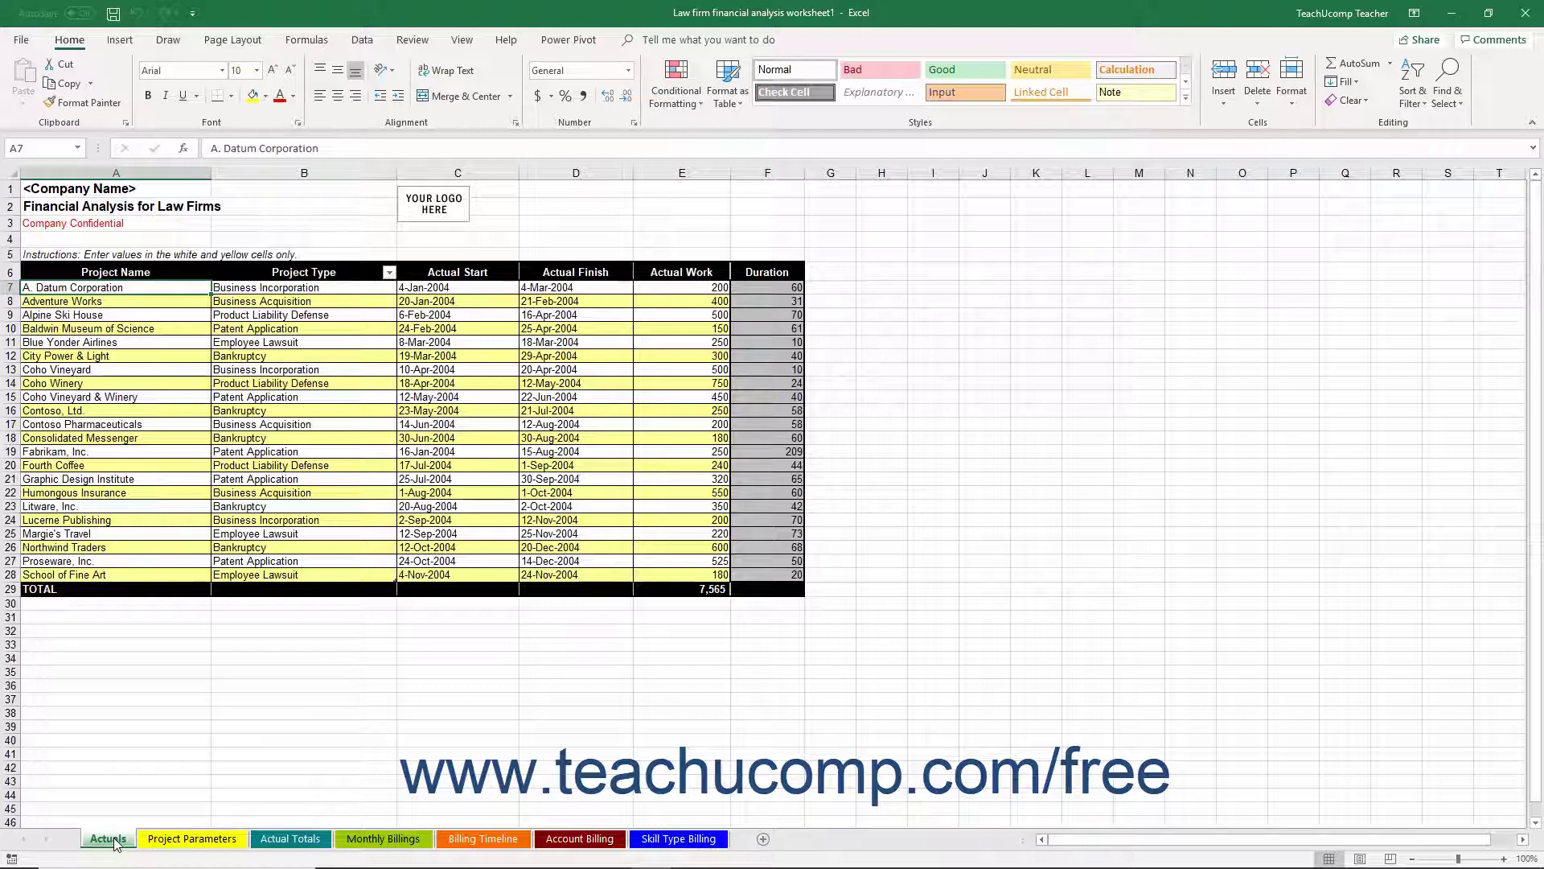
- Tour the data sheets and the three billing charts in turn, ending back on Actuals
left_click(190, 840)
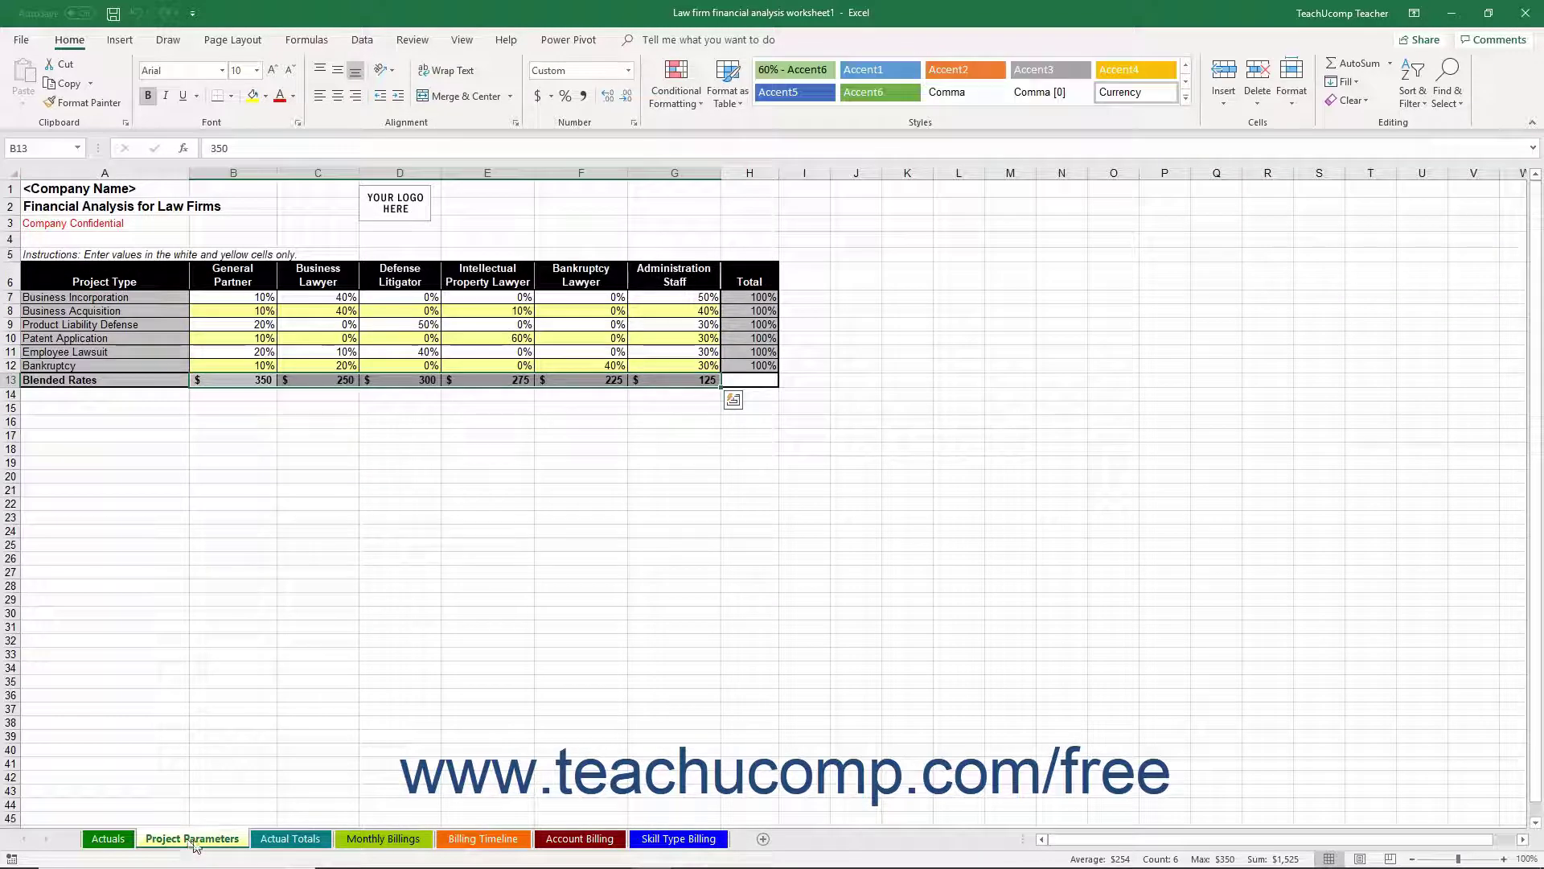
left_click(275, 838)
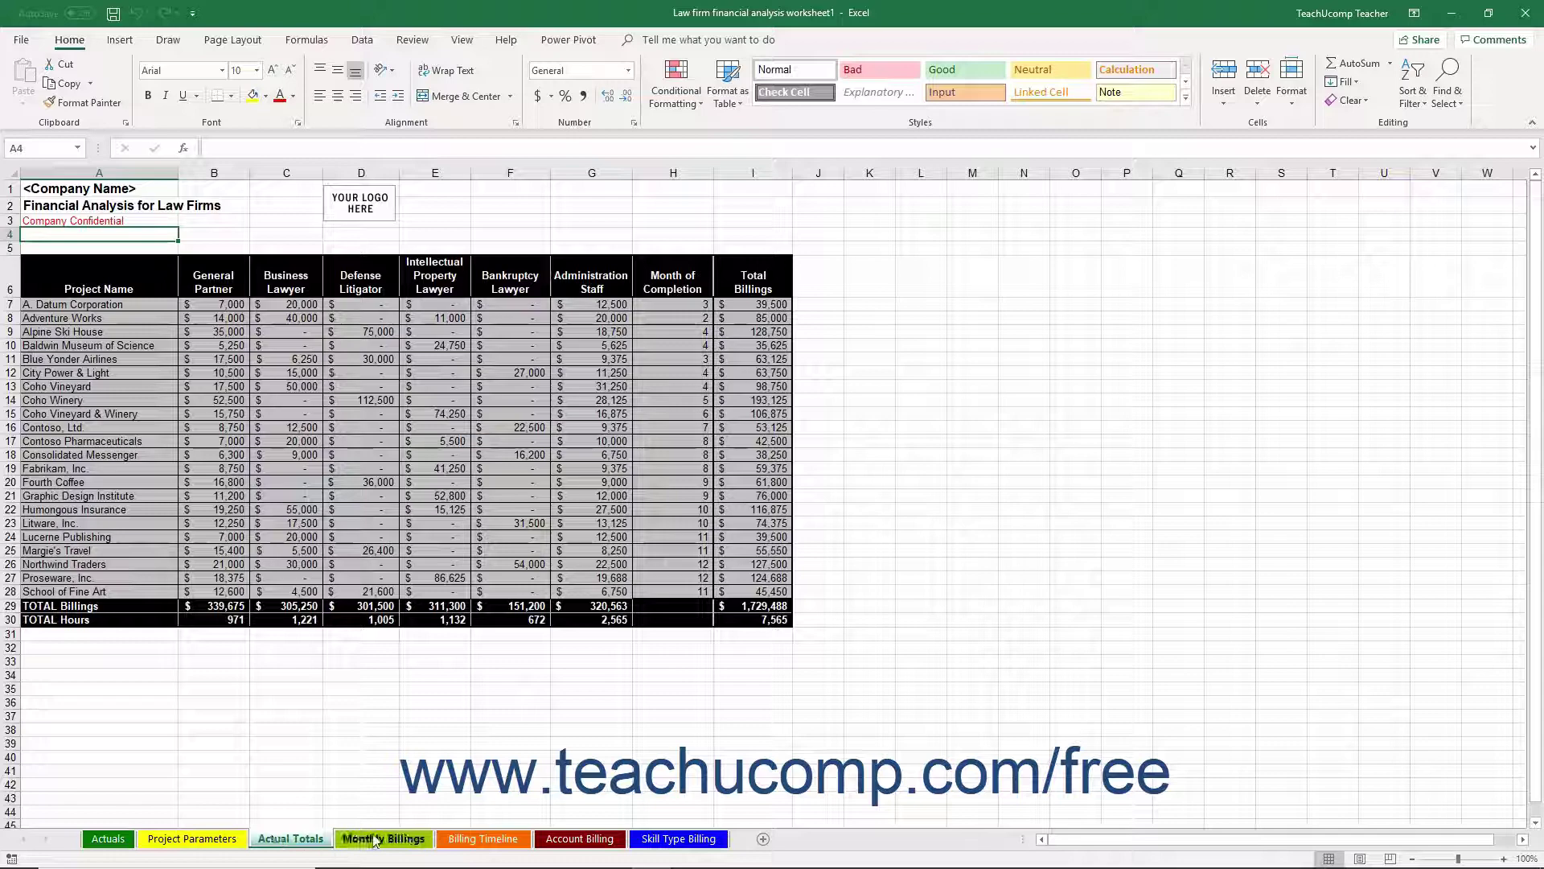
left_click(378, 839)
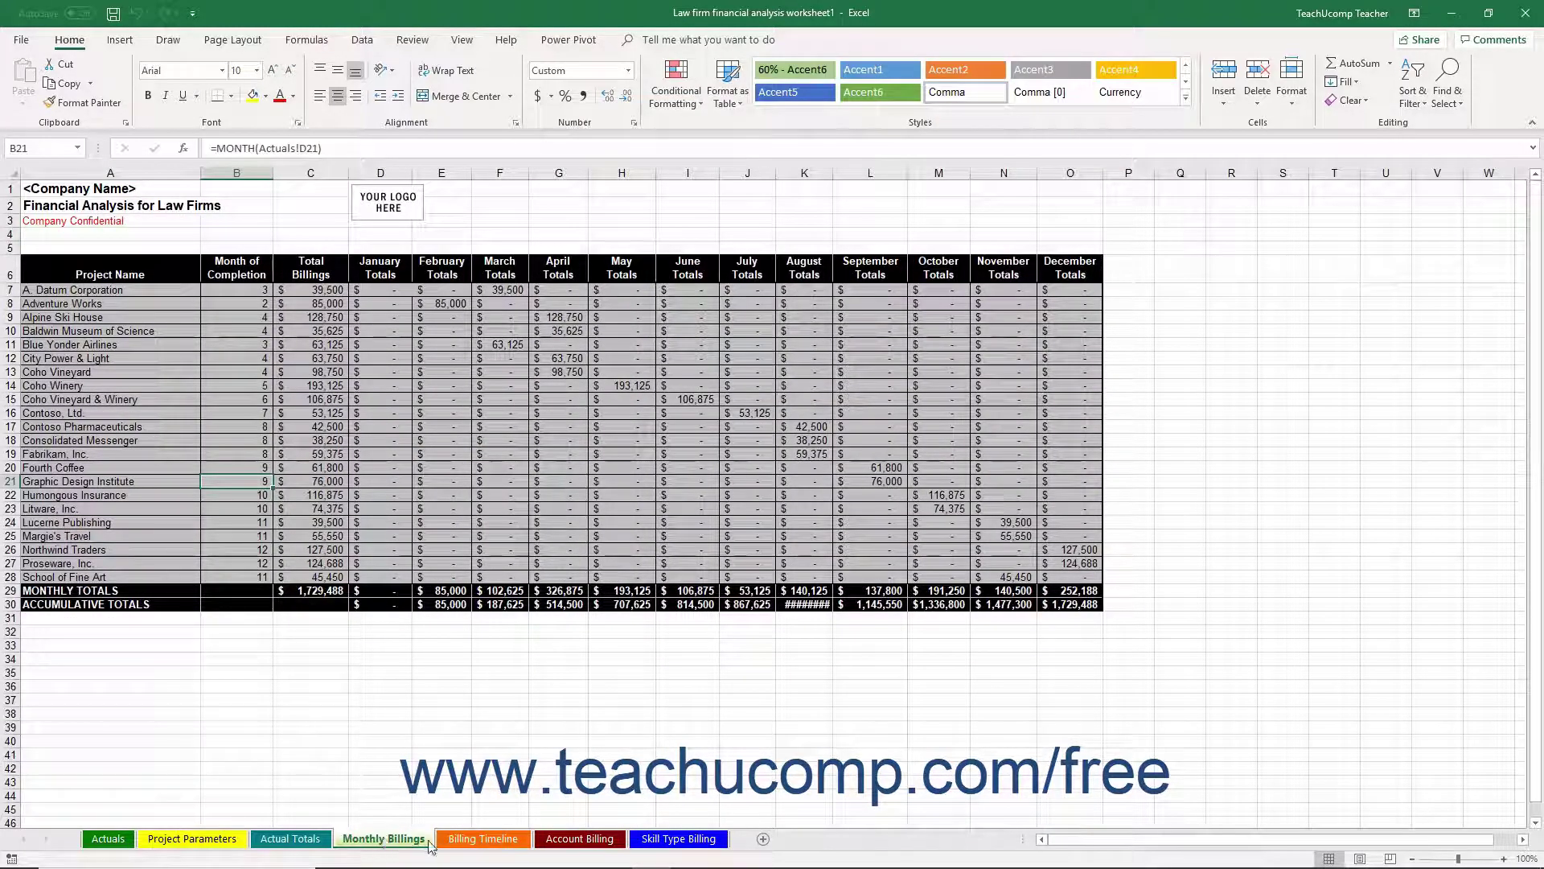
left_click(467, 842)
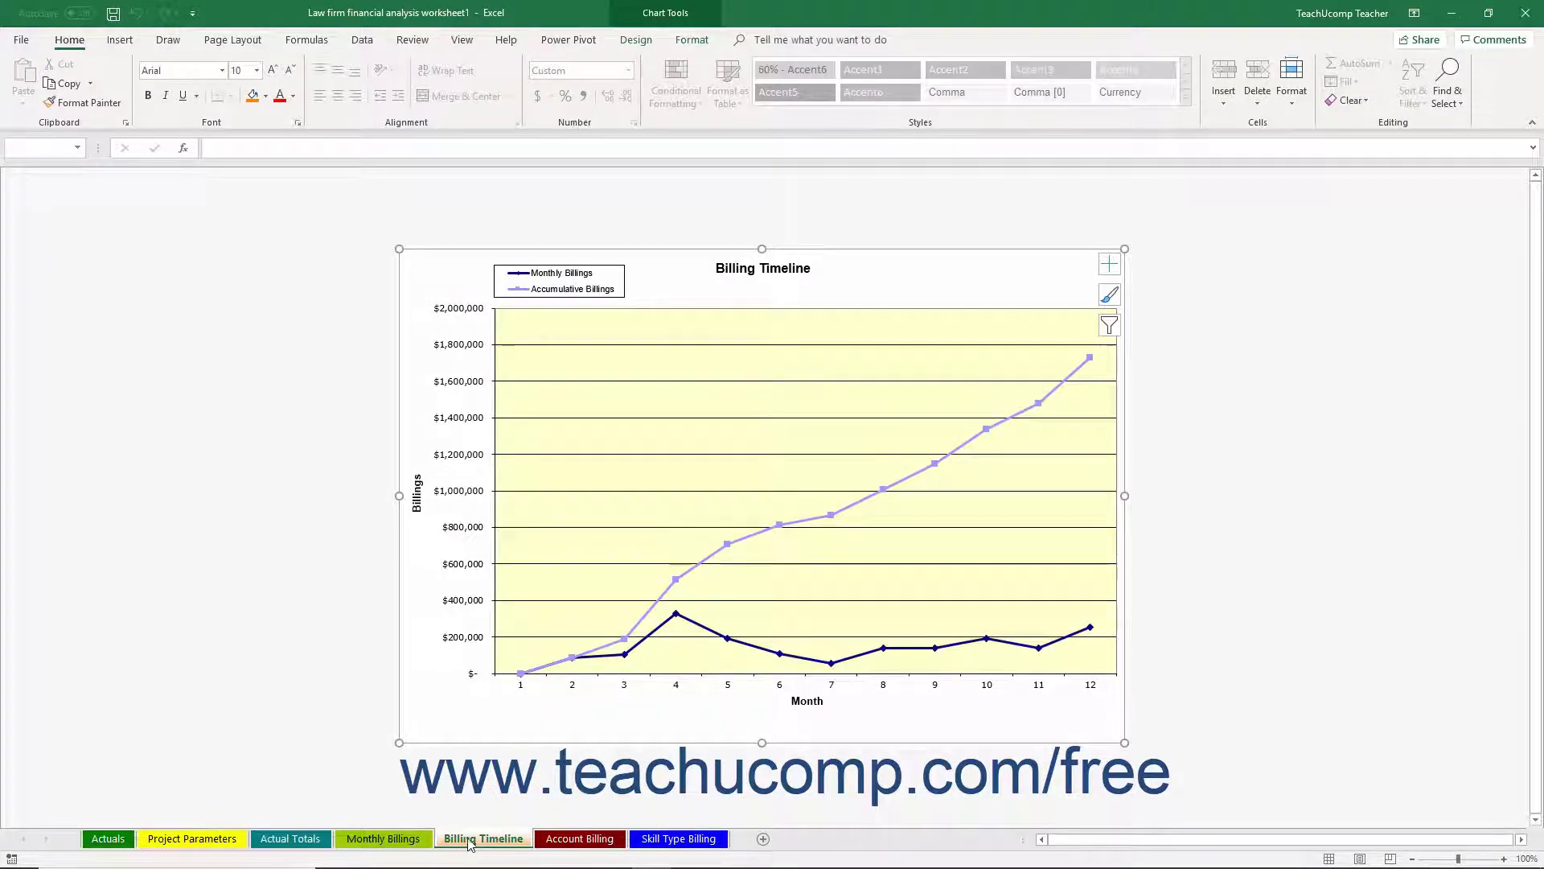
left_click(554, 840)
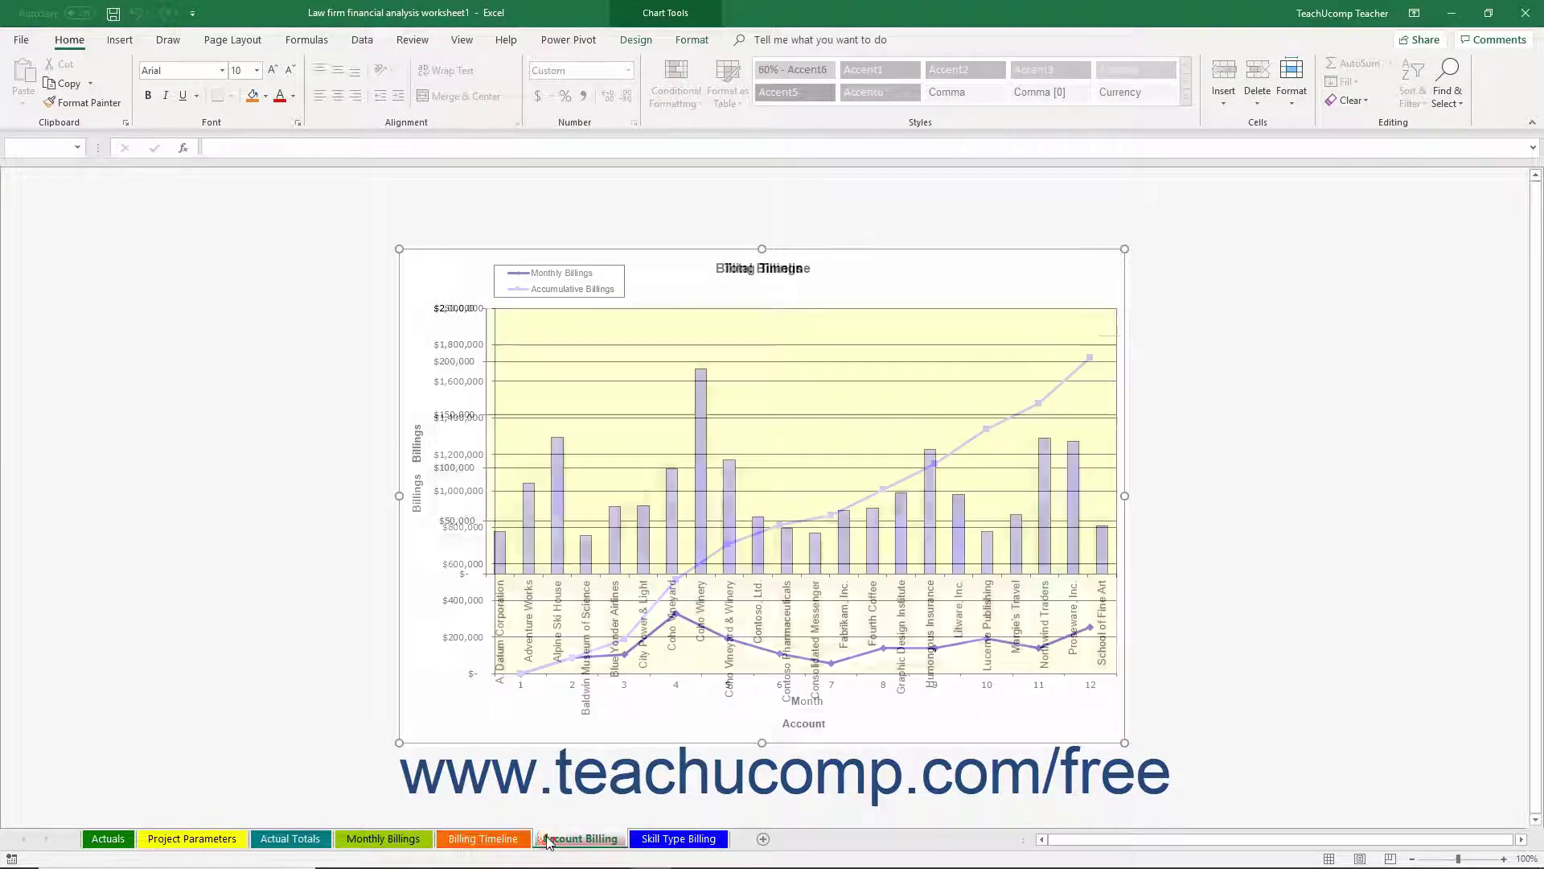
left_click(668, 841)
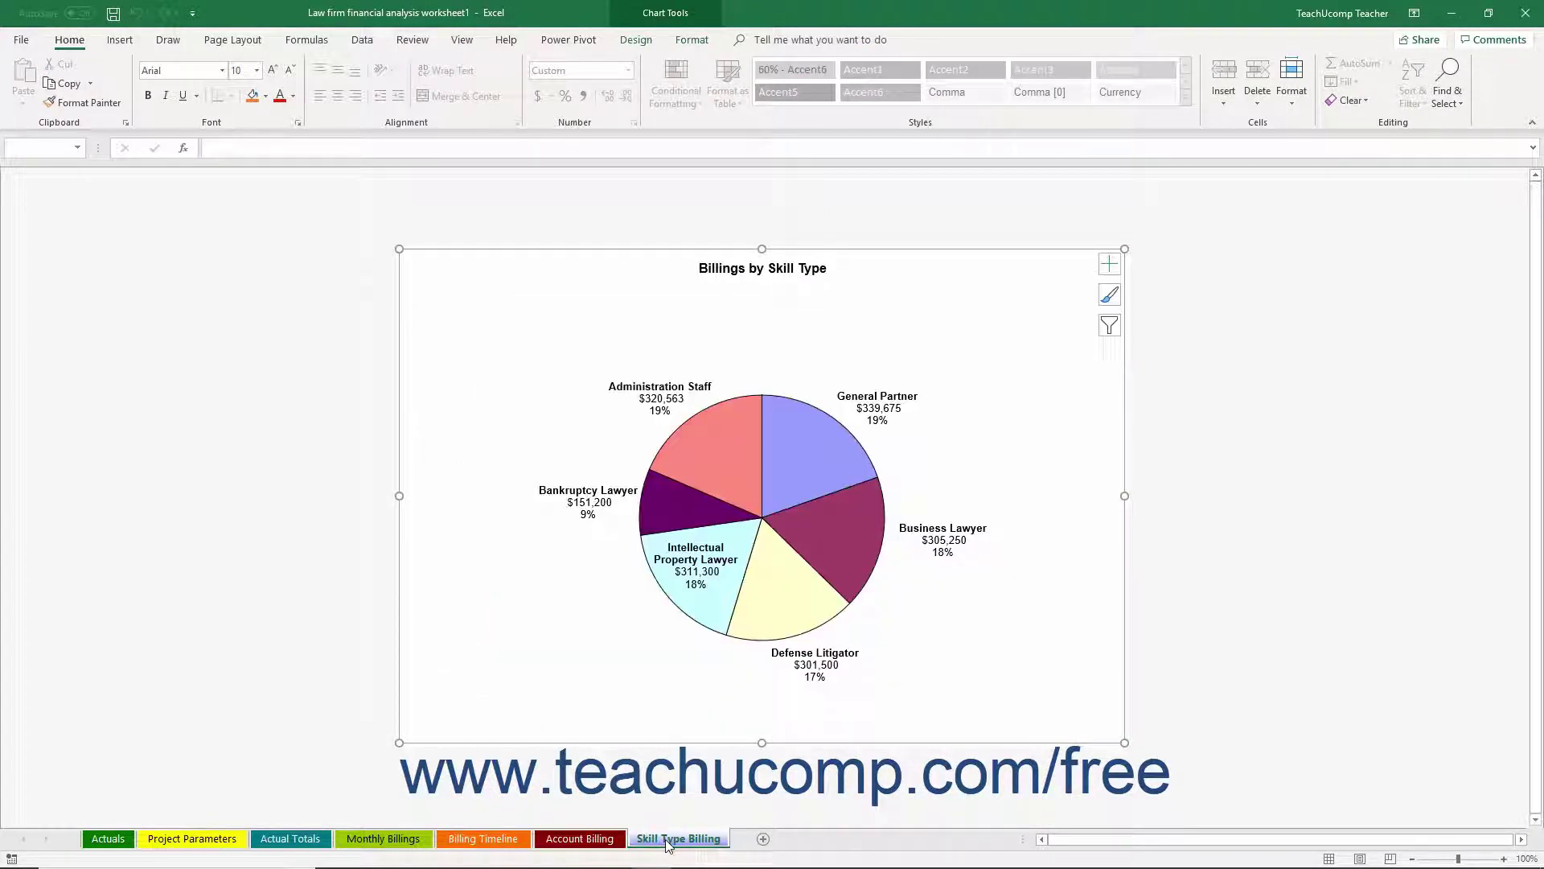
left_click(112, 840)
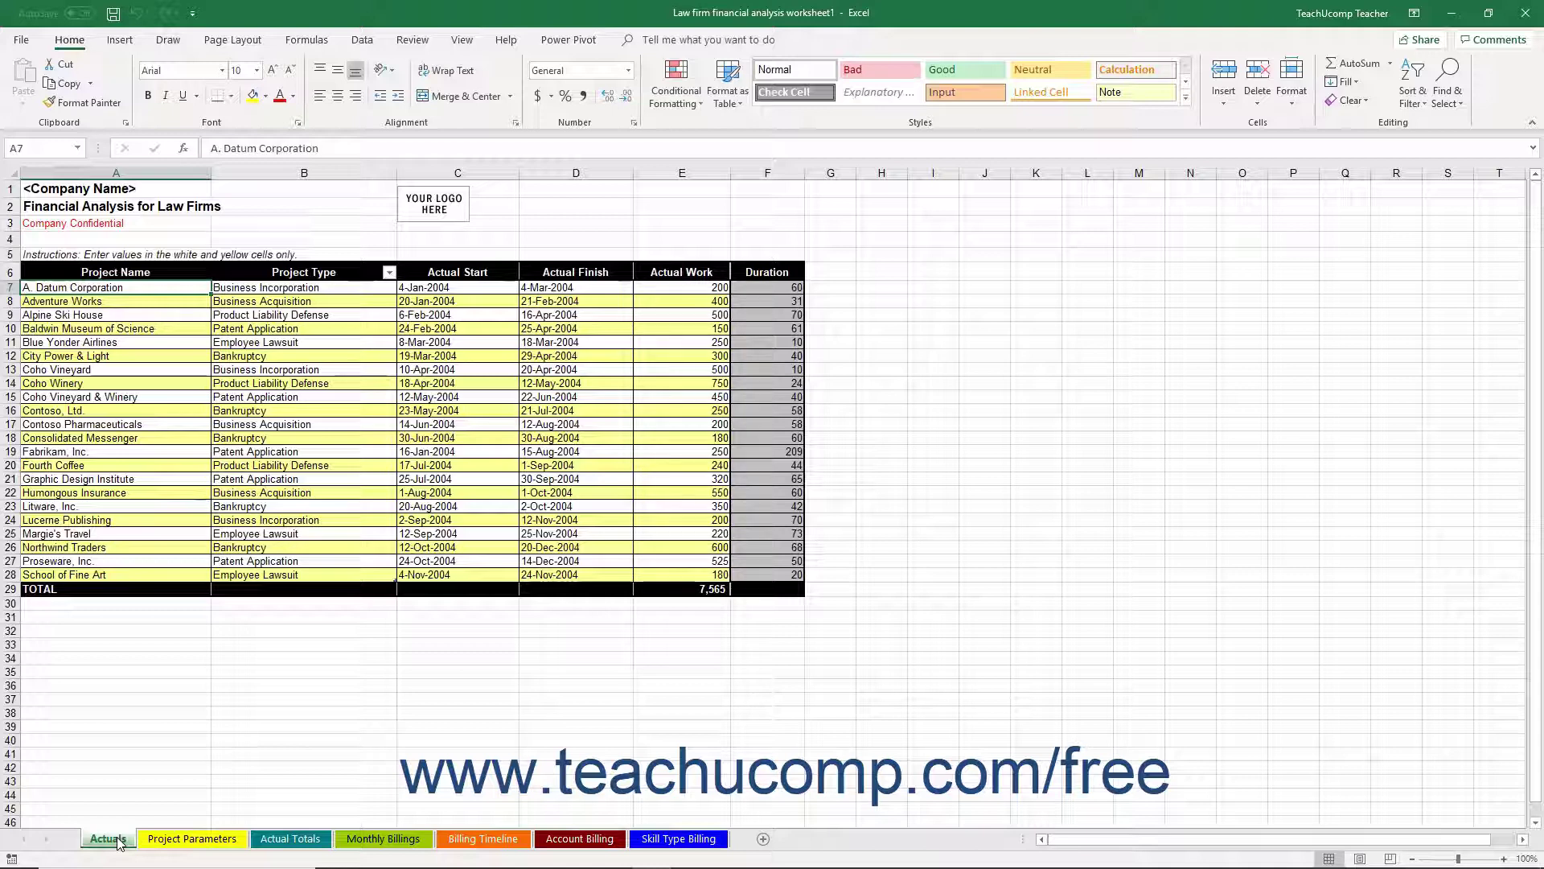
- On Project Parameters, select the project types, role headers, percentage allocations and blended rates
left_click(164, 842)
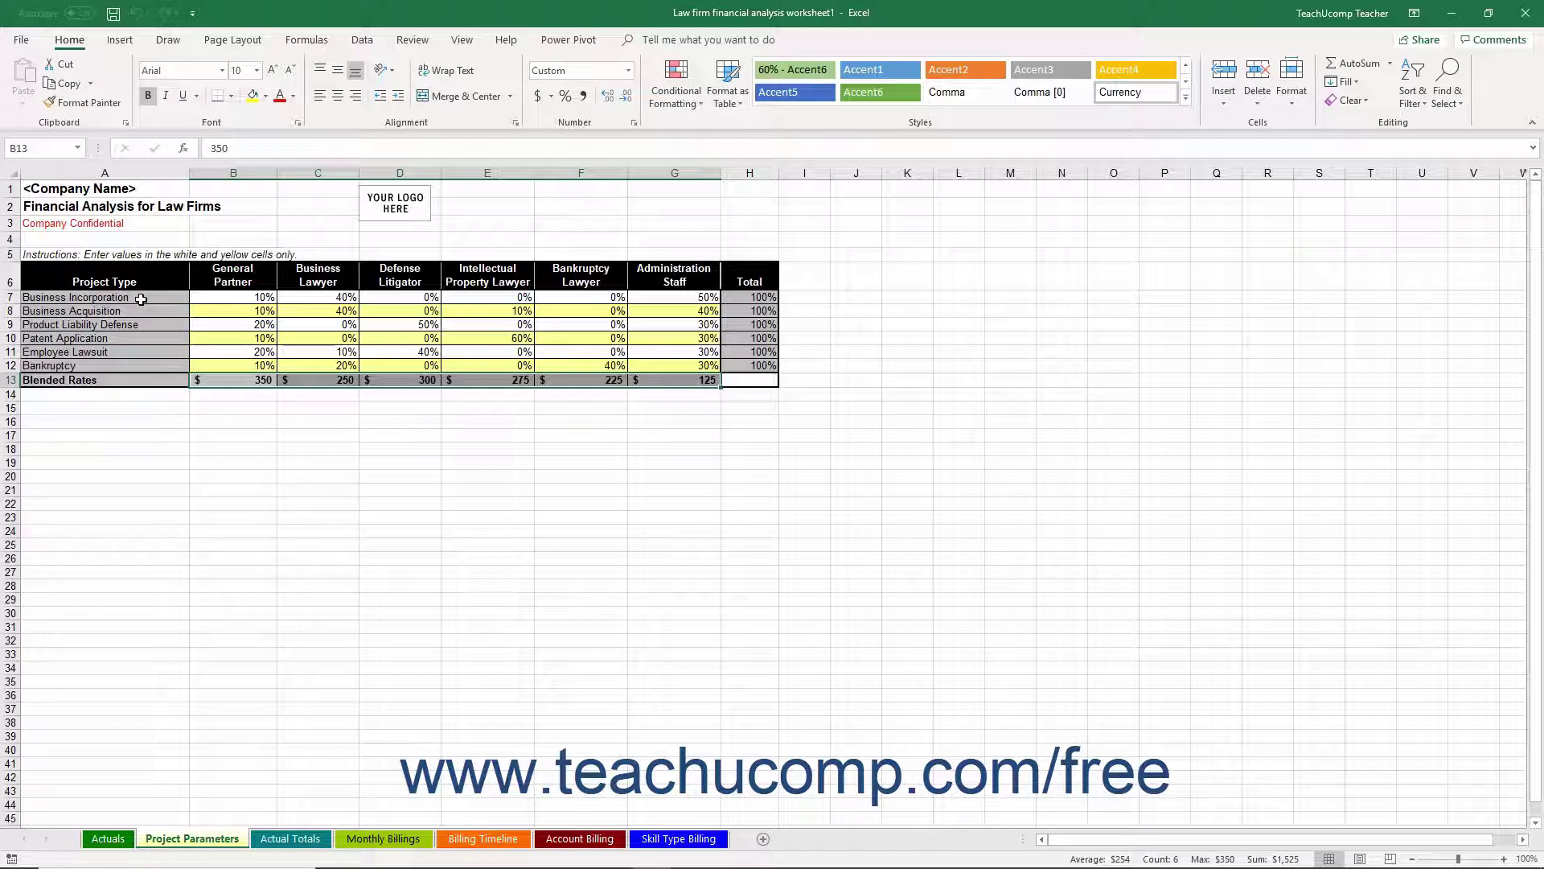
left_click_drag(141, 298, 135, 365)
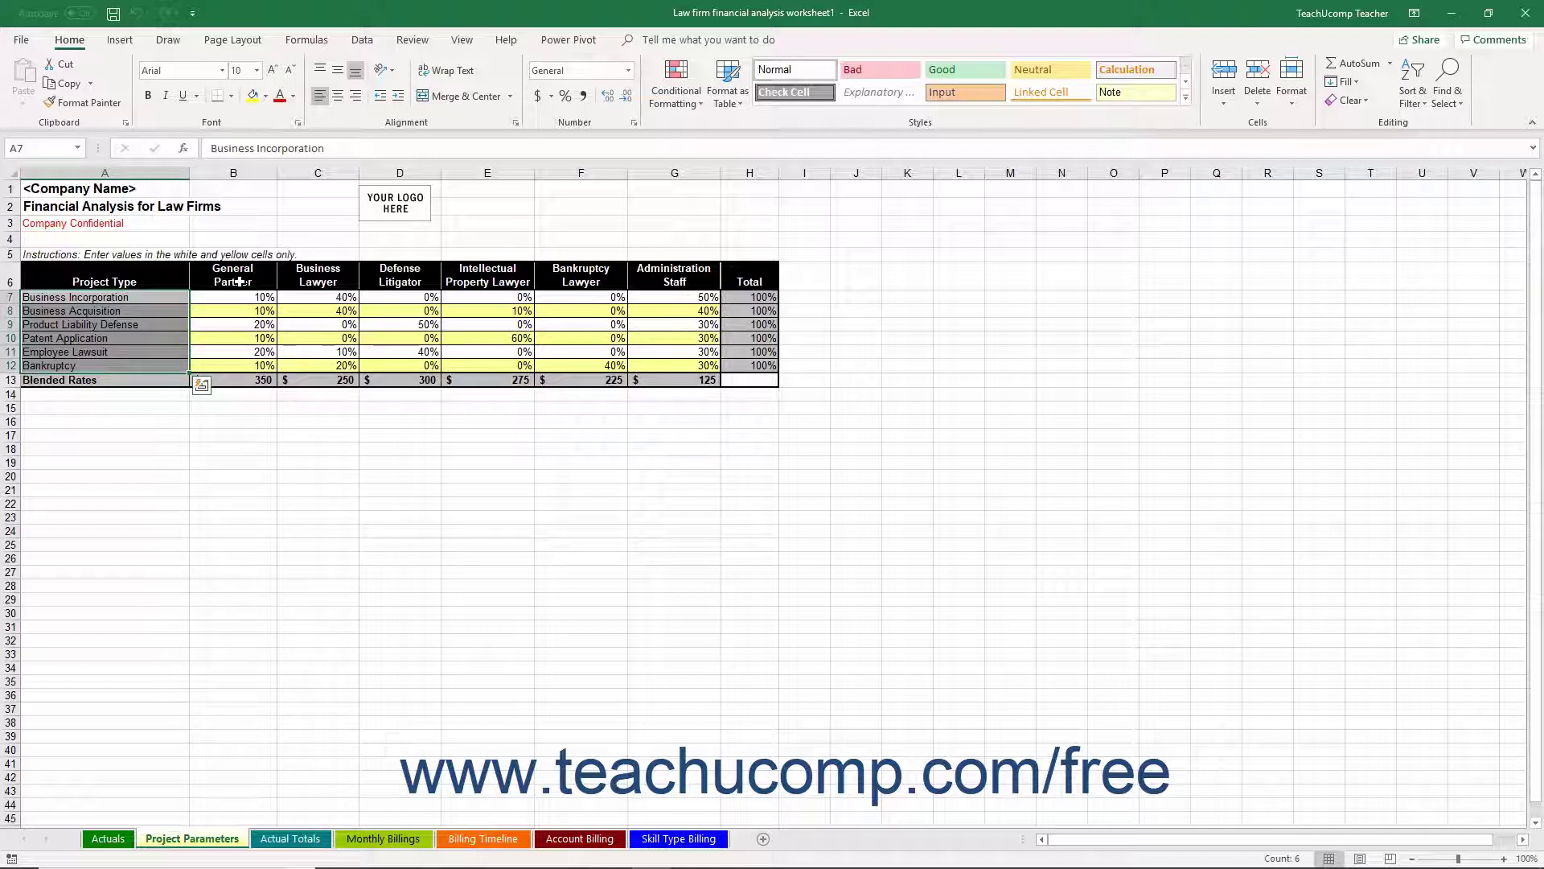
left_click_drag(240, 282, 656, 281)
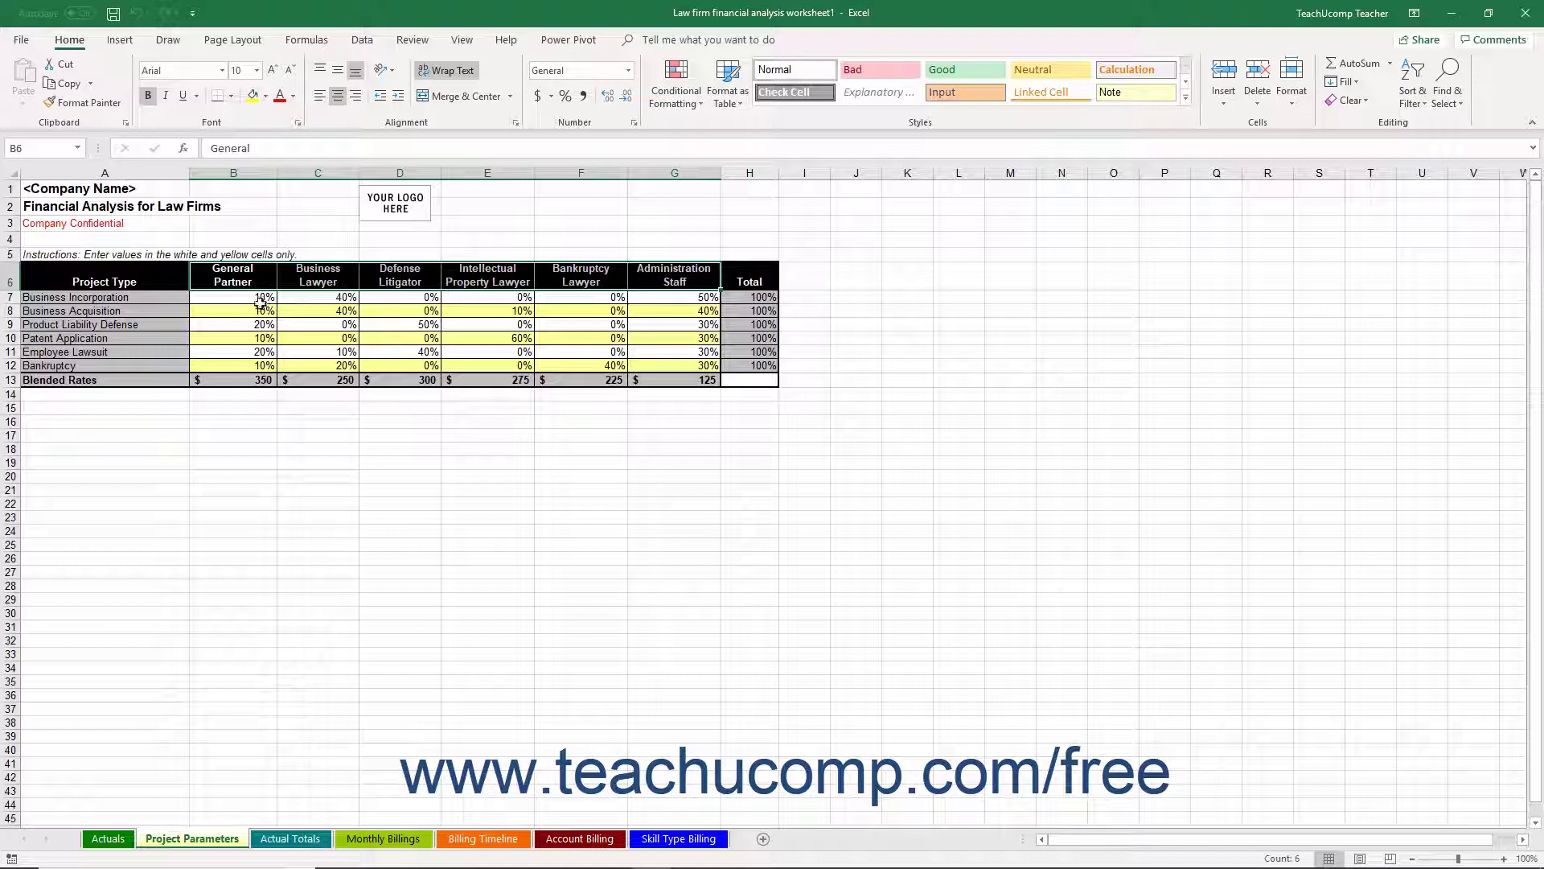
left_click_drag(262, 299, 658, 365)
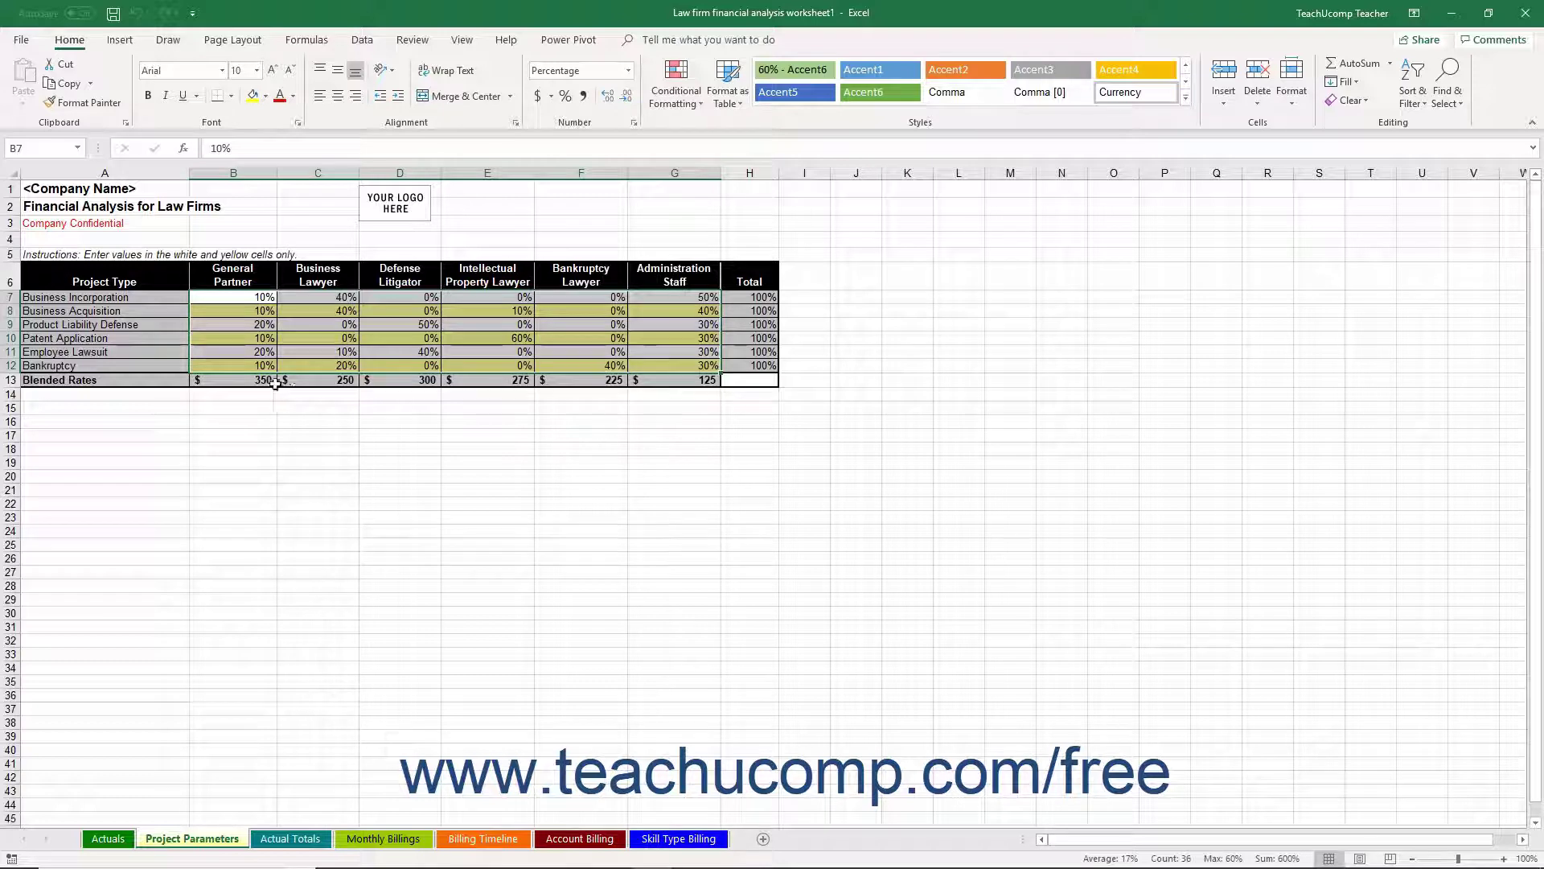
left_click_drag(264, 380, 645, 387)
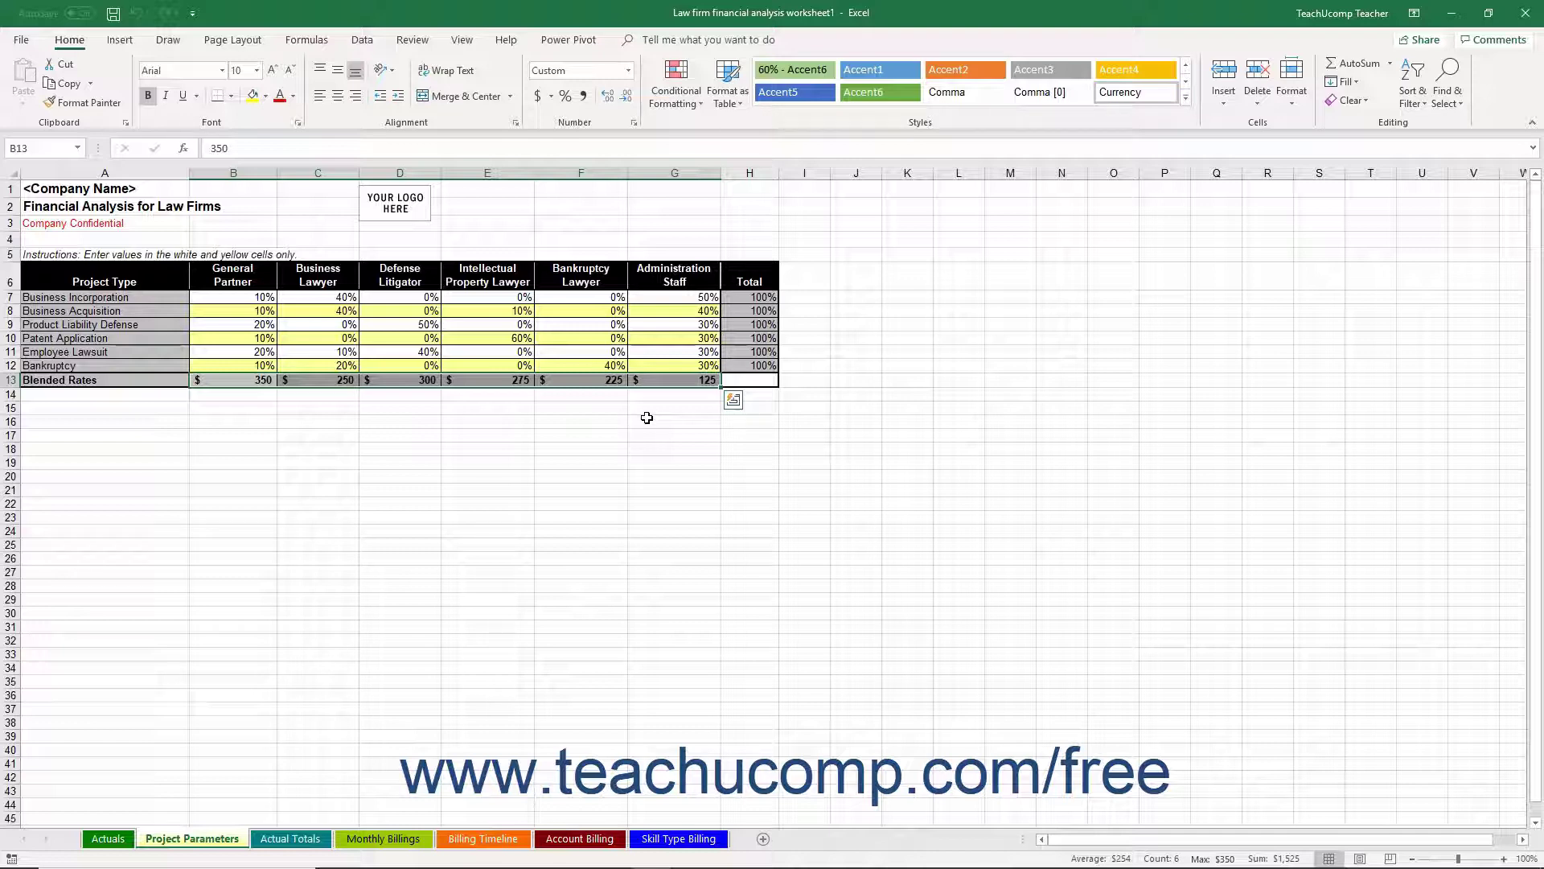
left_click(107, 838)
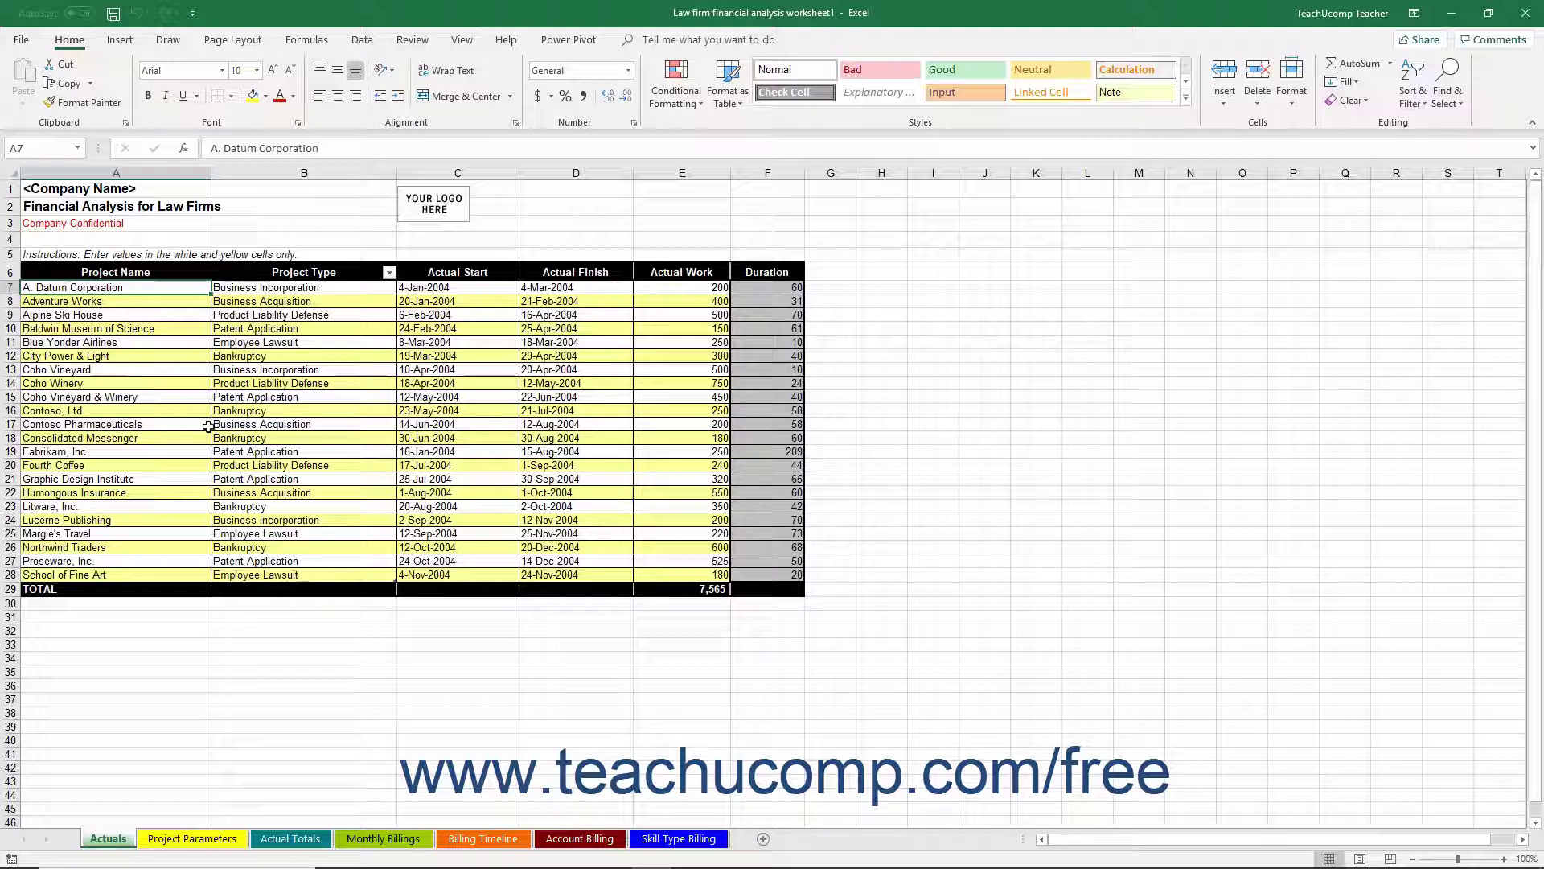
left_click_drag(154, 289, 154, 572)
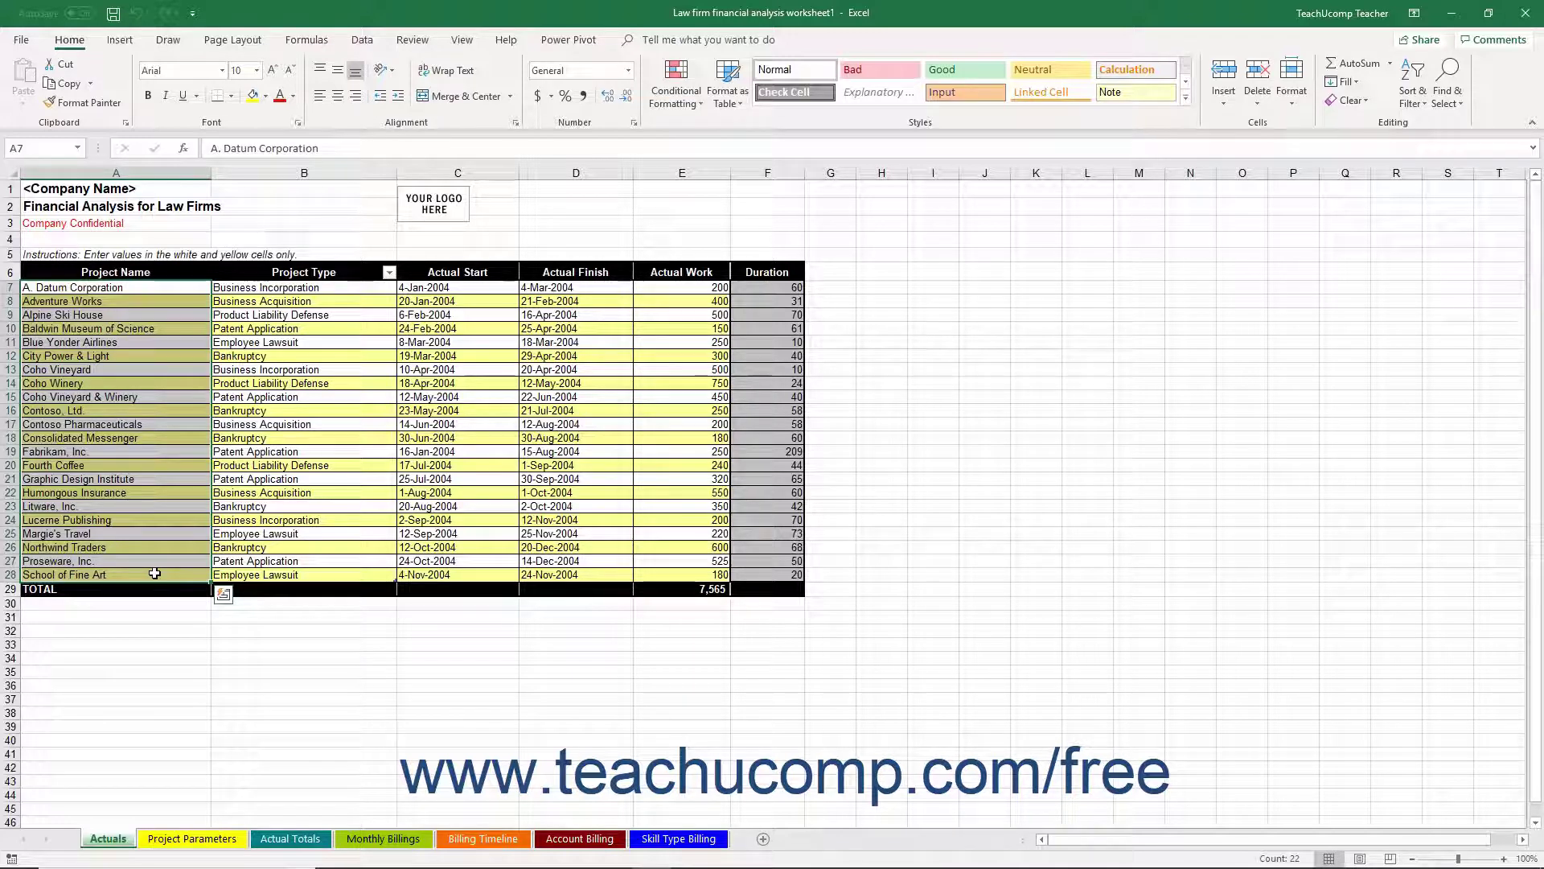
left_click(299, 840)
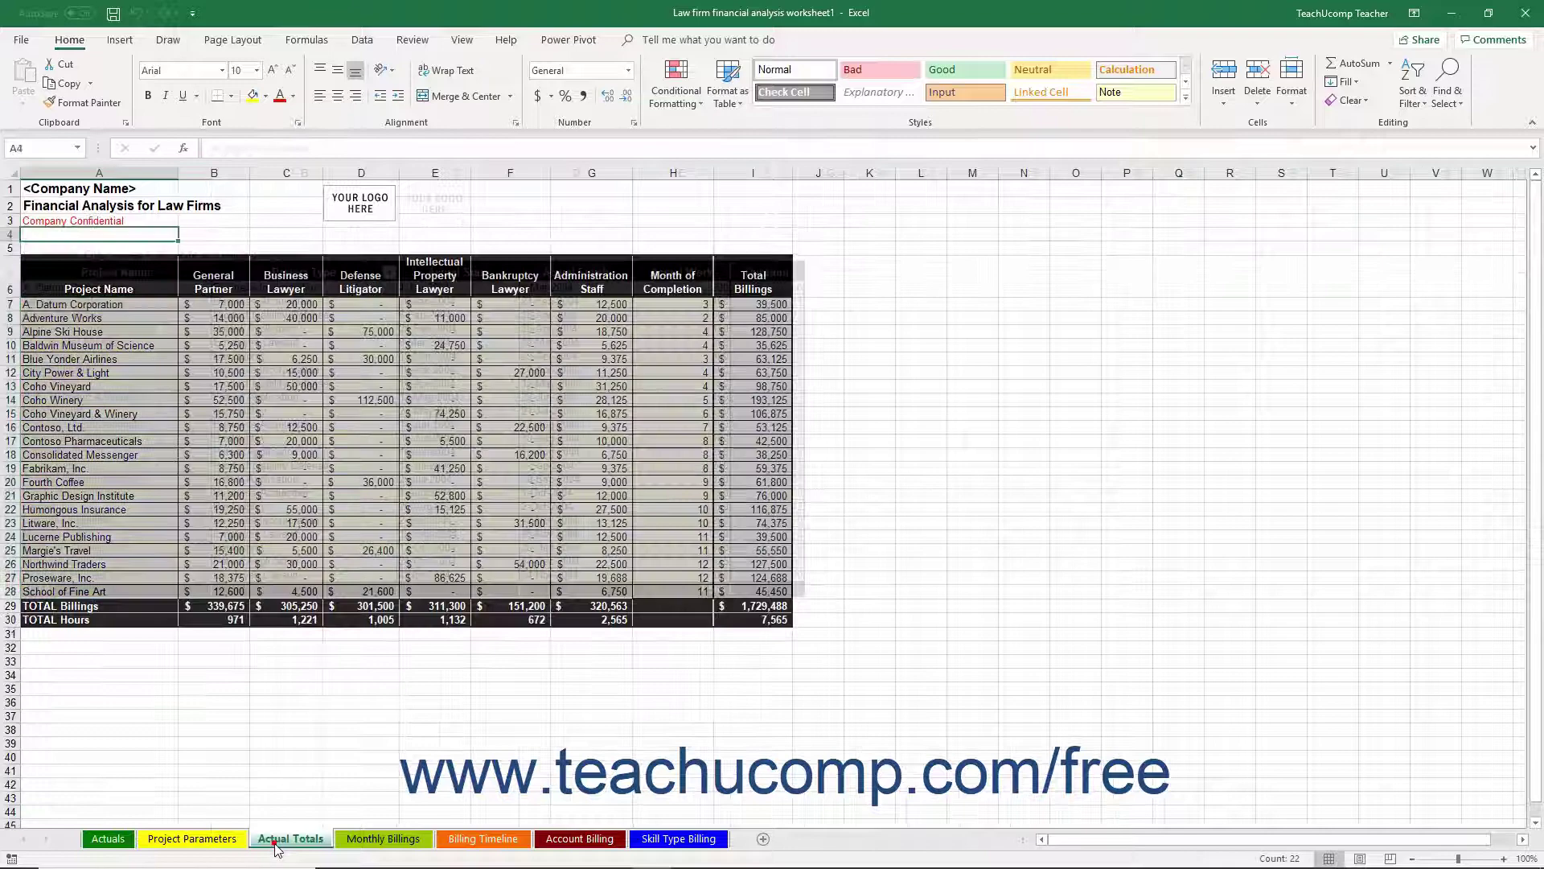
left_click(351, 841)
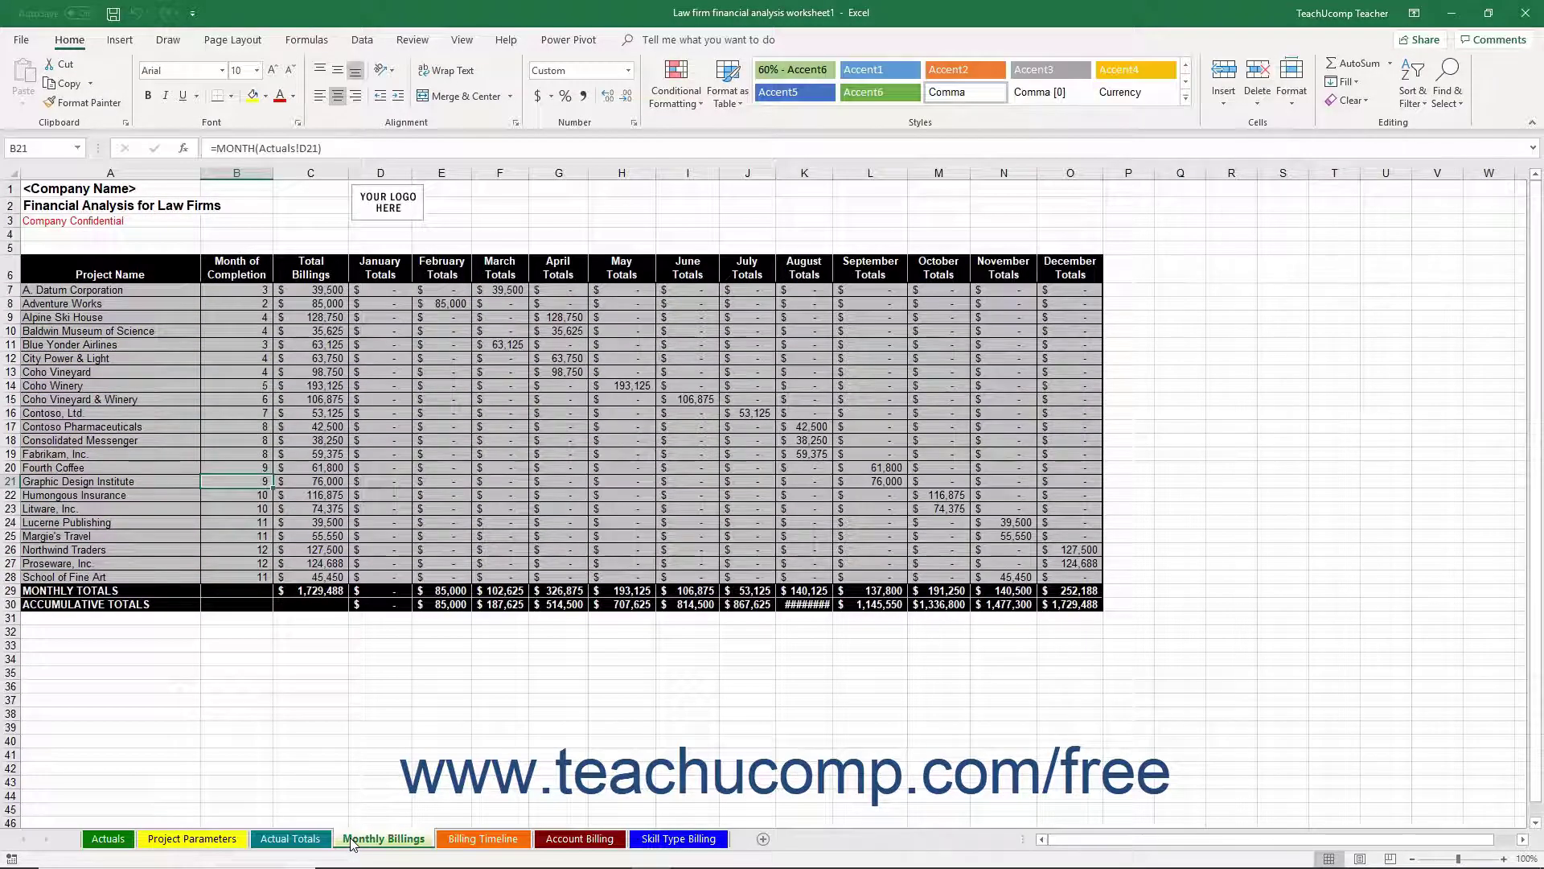
left_click(119, 841)
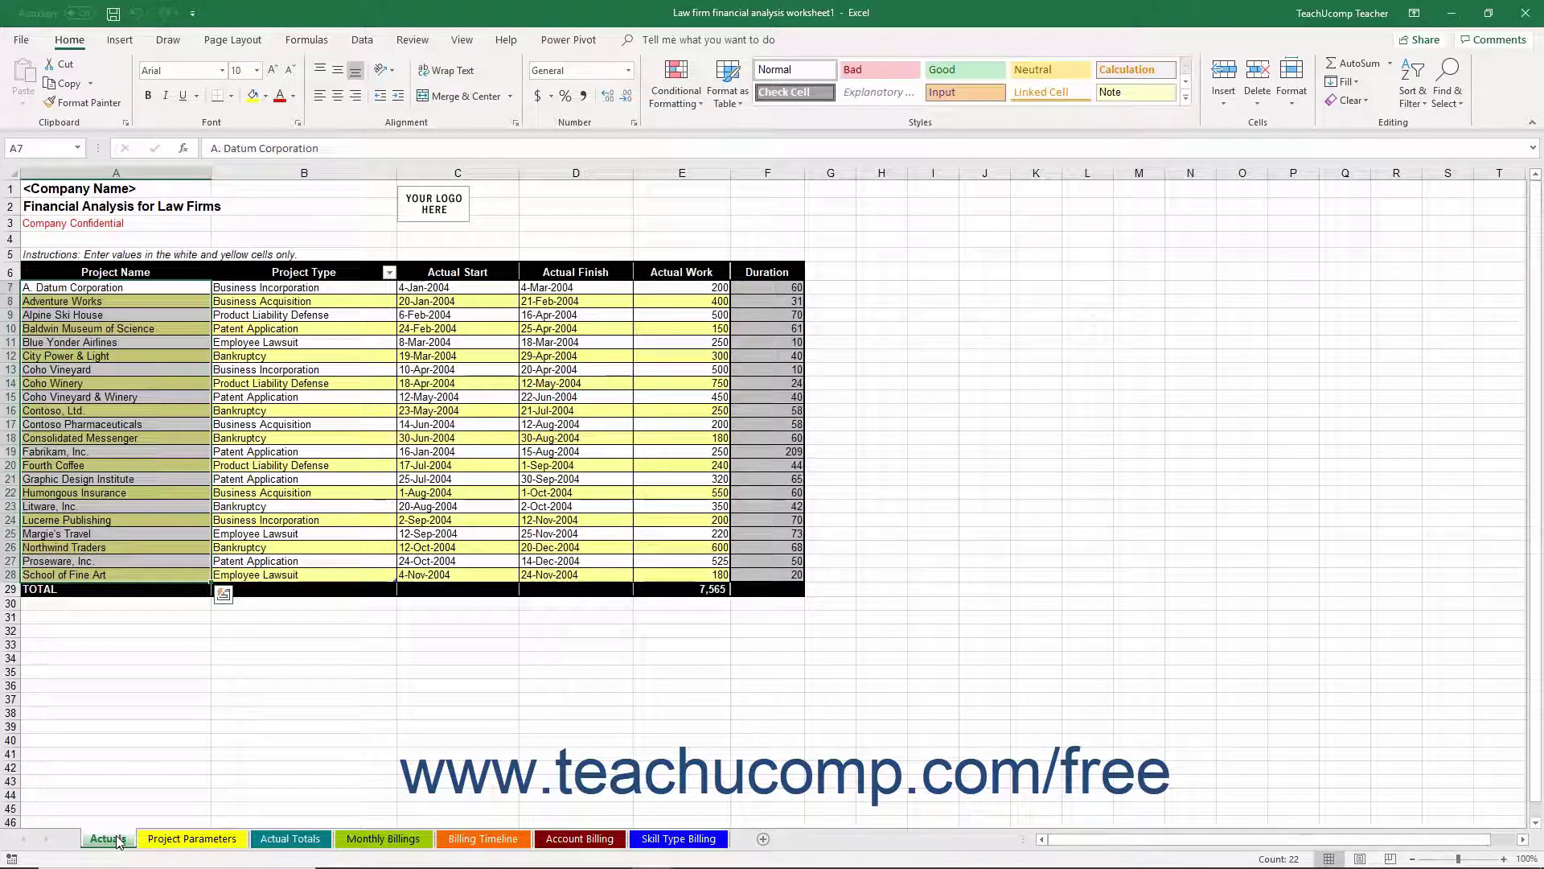
left_click_drag(271, 288, 270, 578)
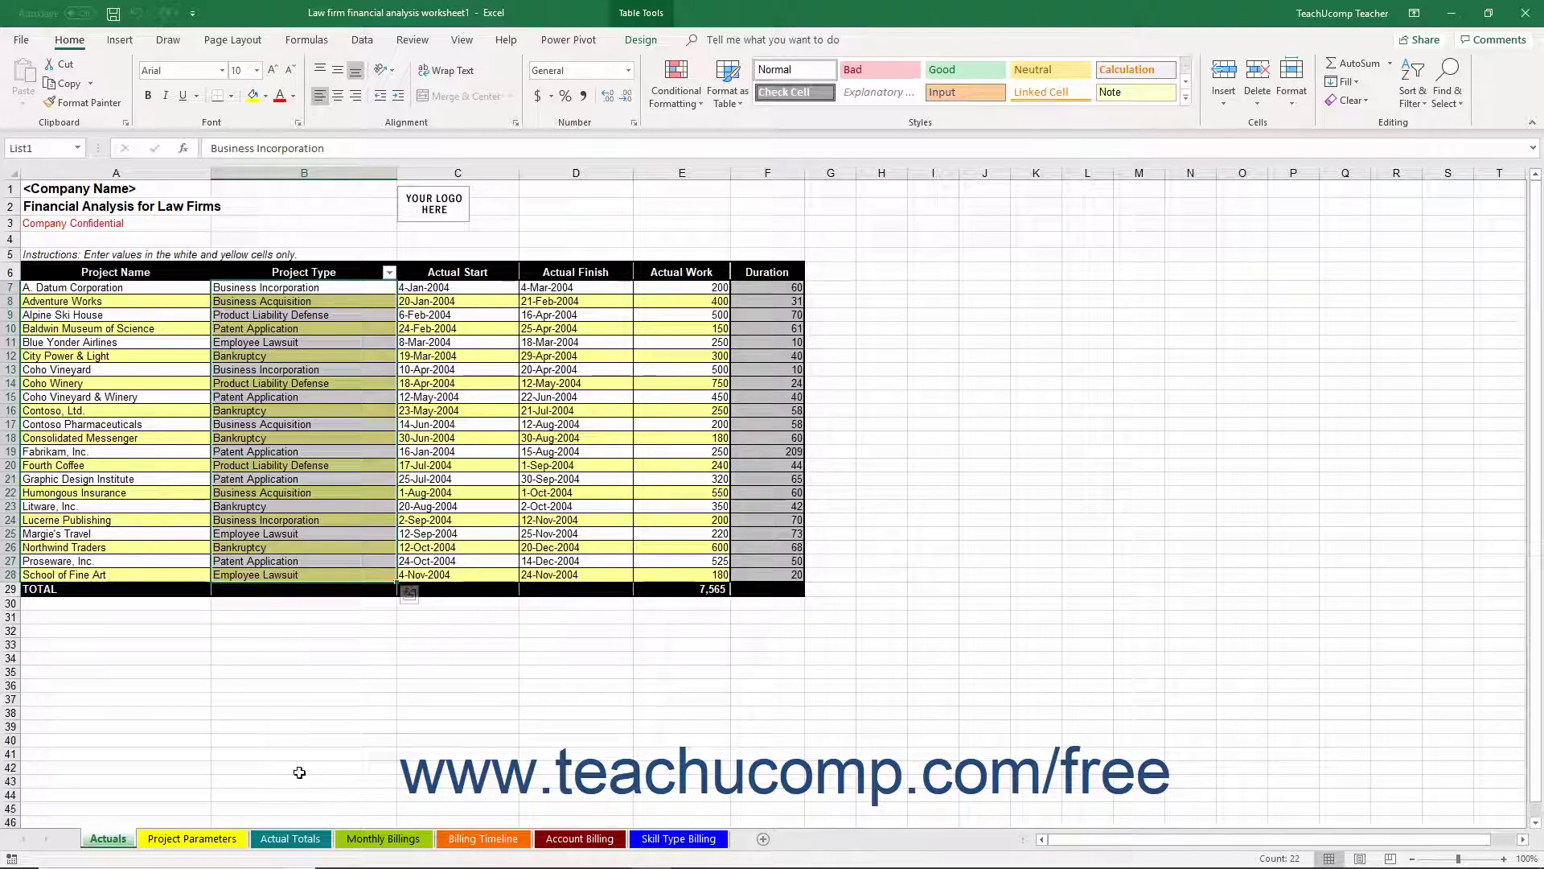
- On Actuals, review the start/finish dates, the F7 Duration formula and the =SUM(E7:E28) work total
left_click(231, 841)
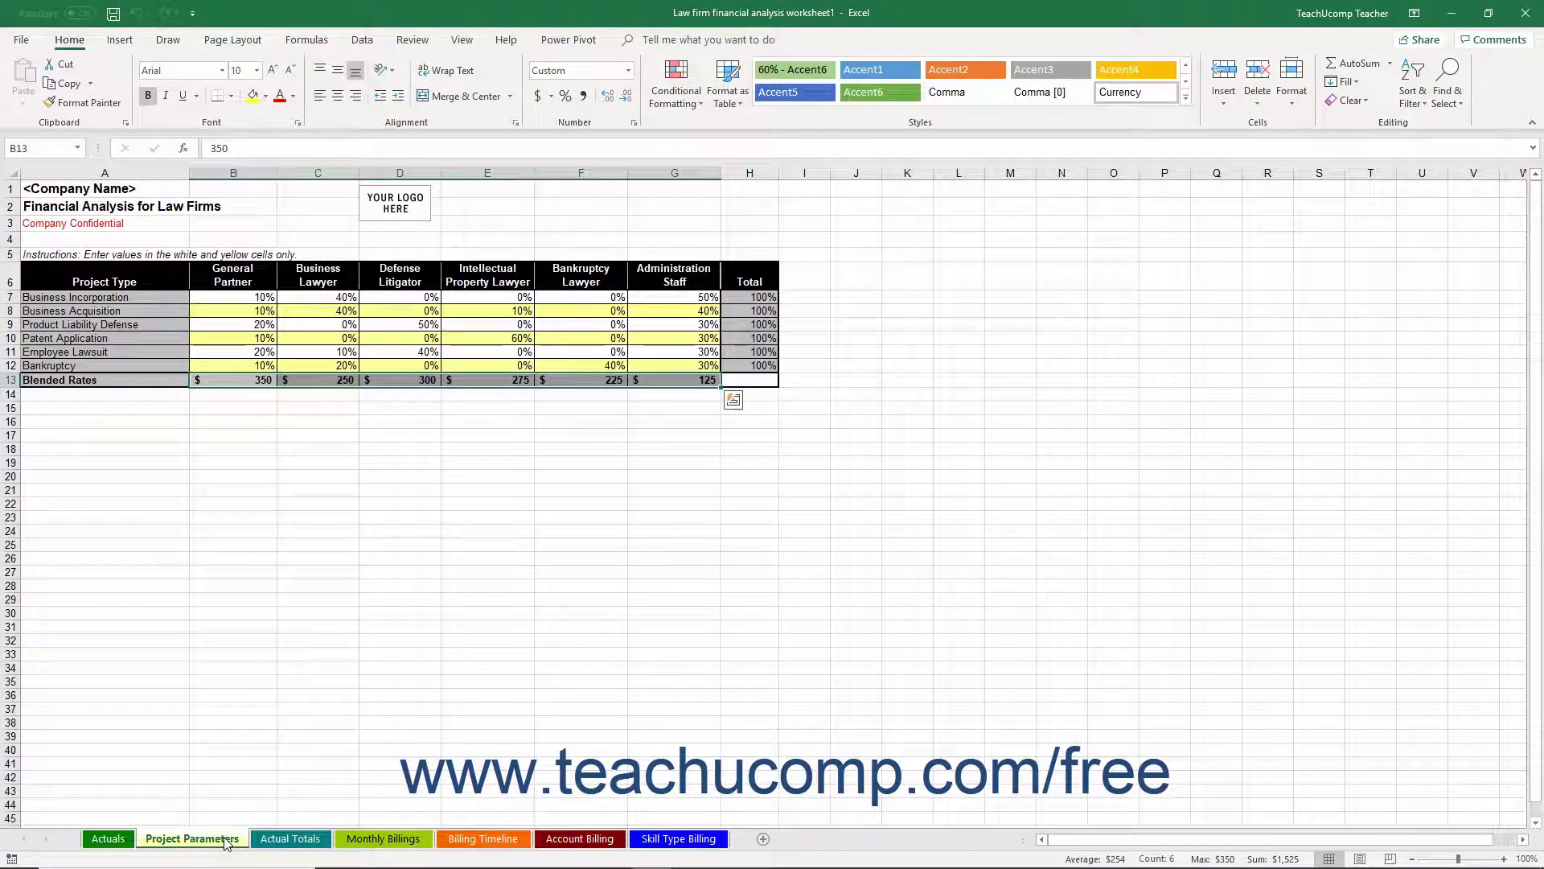
left_click(127, 839)
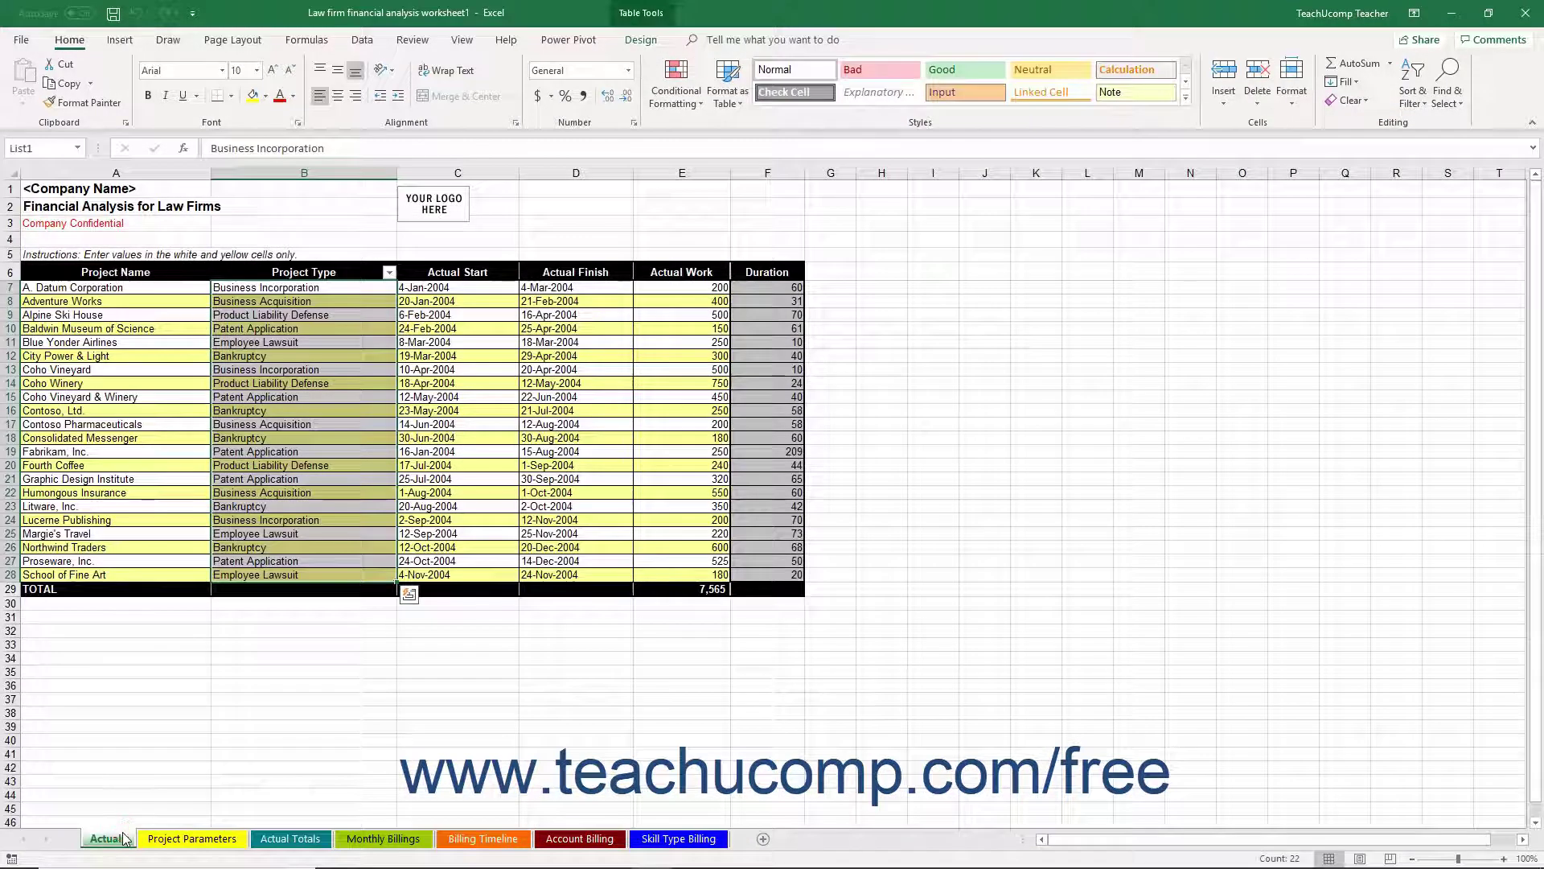
left_click_drag(483, 288, 588, 571)
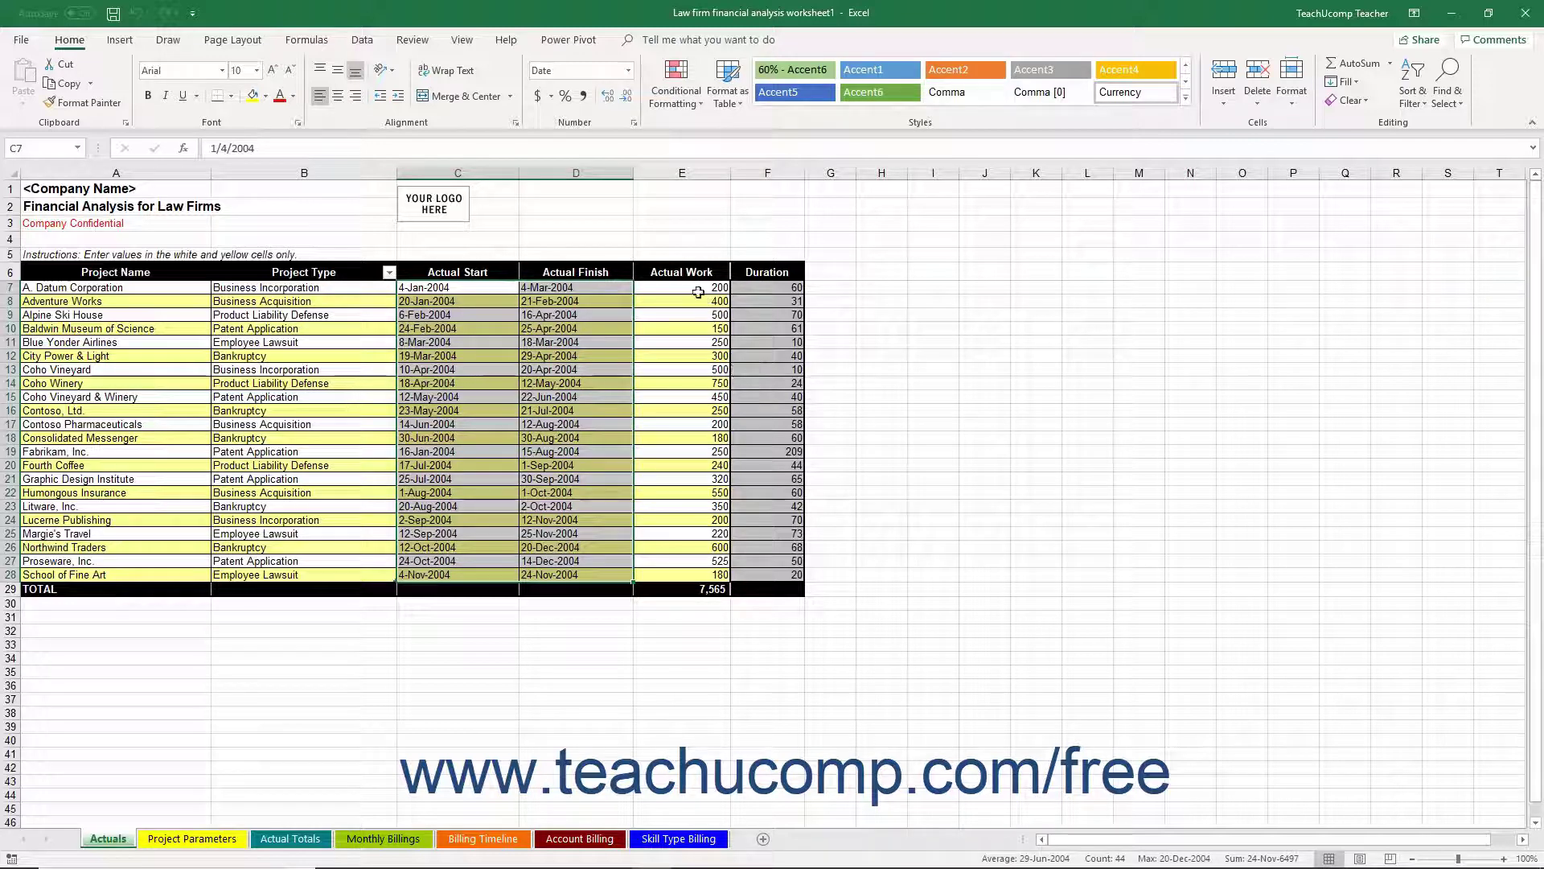
left_click(754, 290)
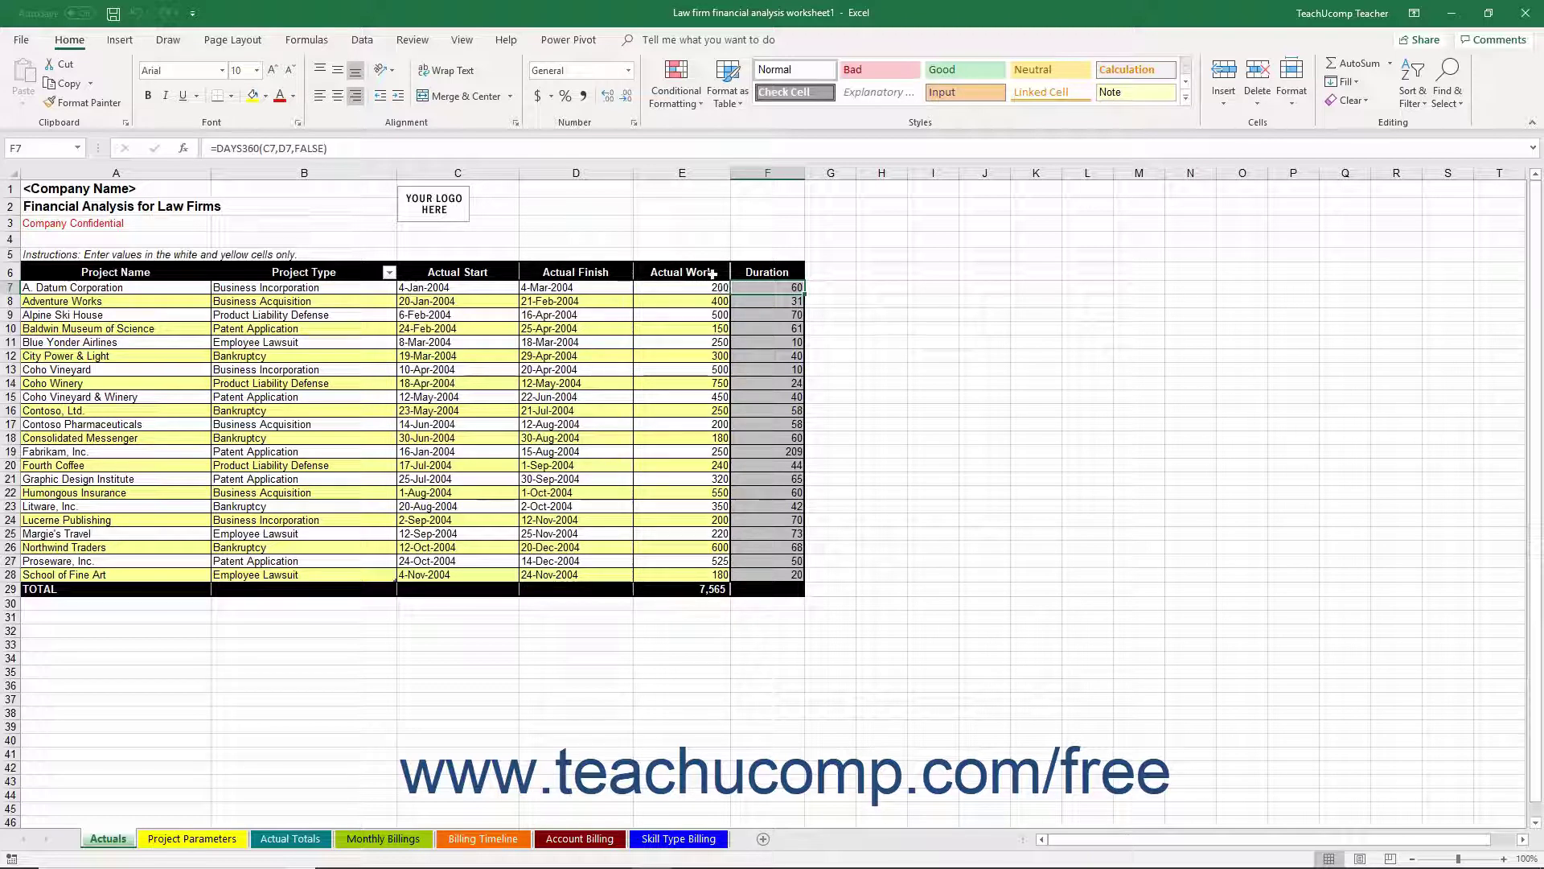
left_click_drag(686, 292, 675, 570)
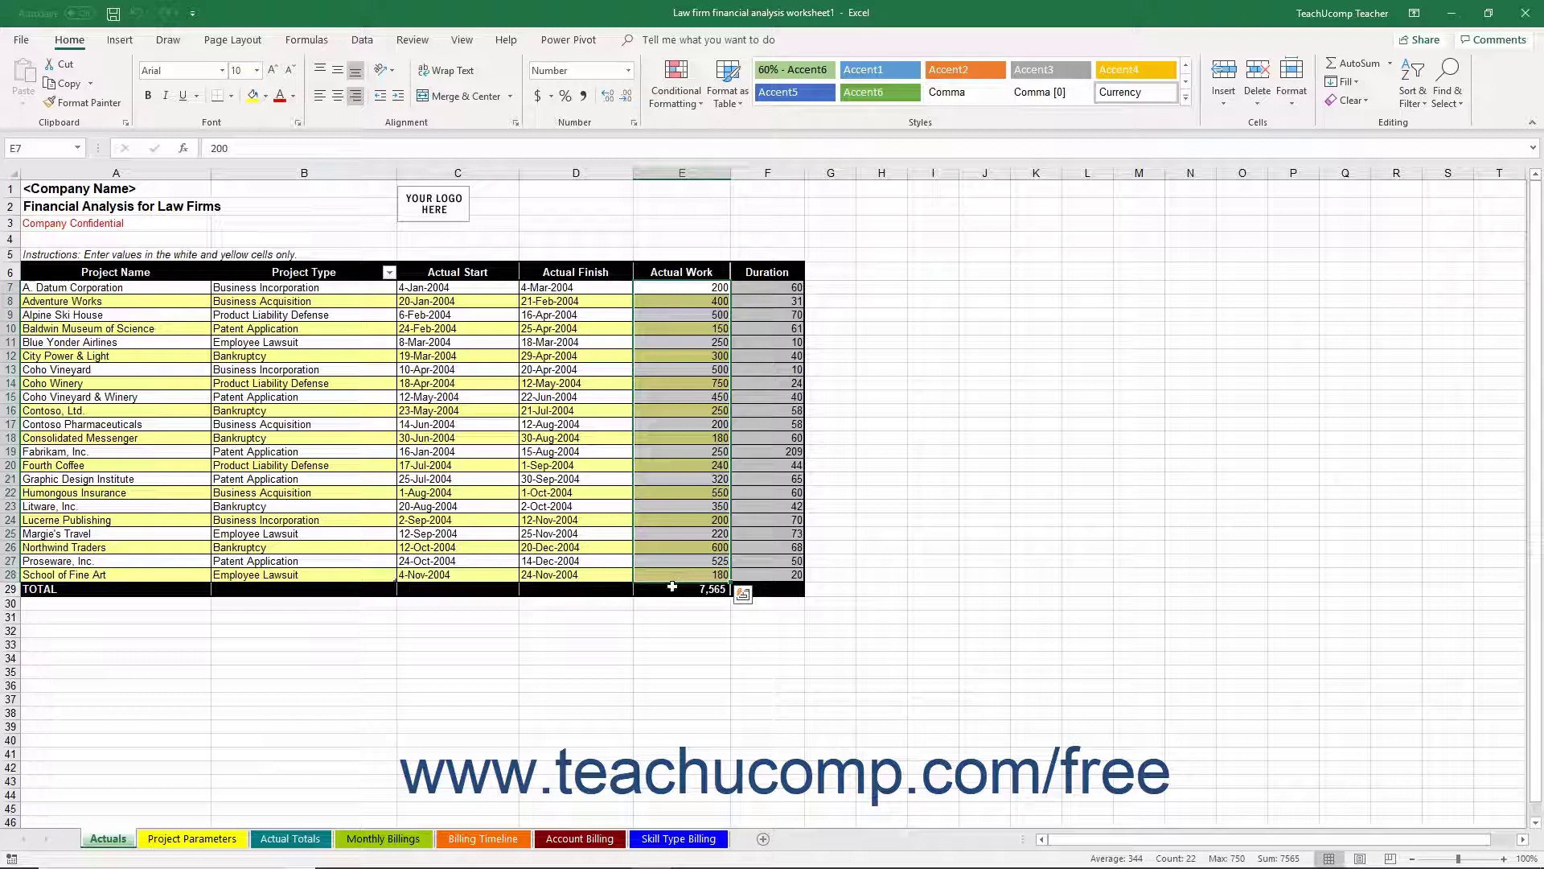
left_click(671, 588)
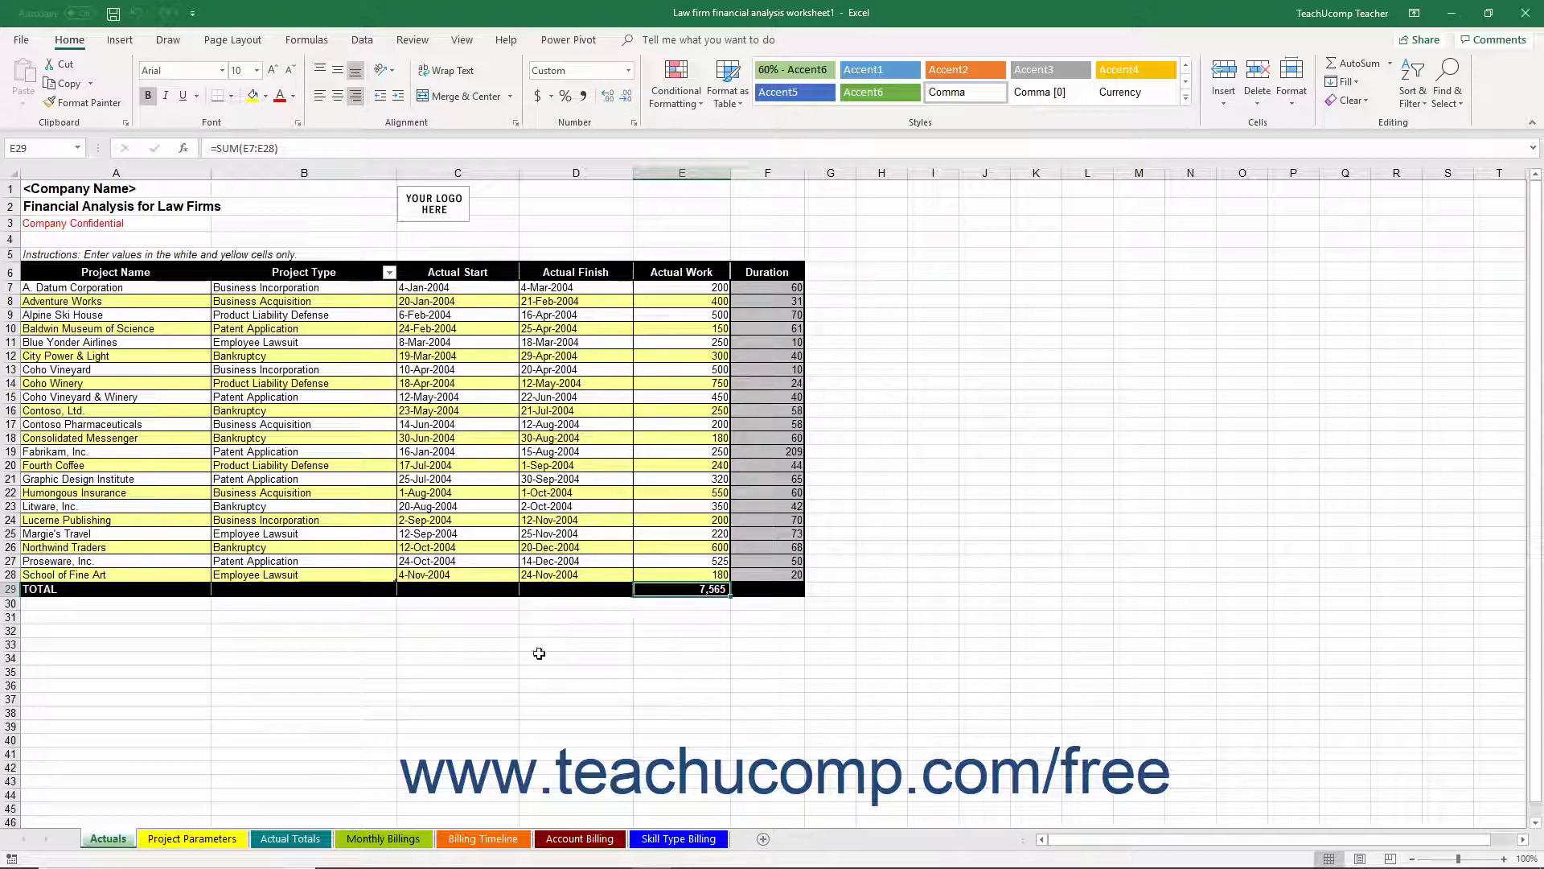
- Select the Month of Completion values on Actual Totals, then show the Monthly Billings sheet
left_click(317, 840)
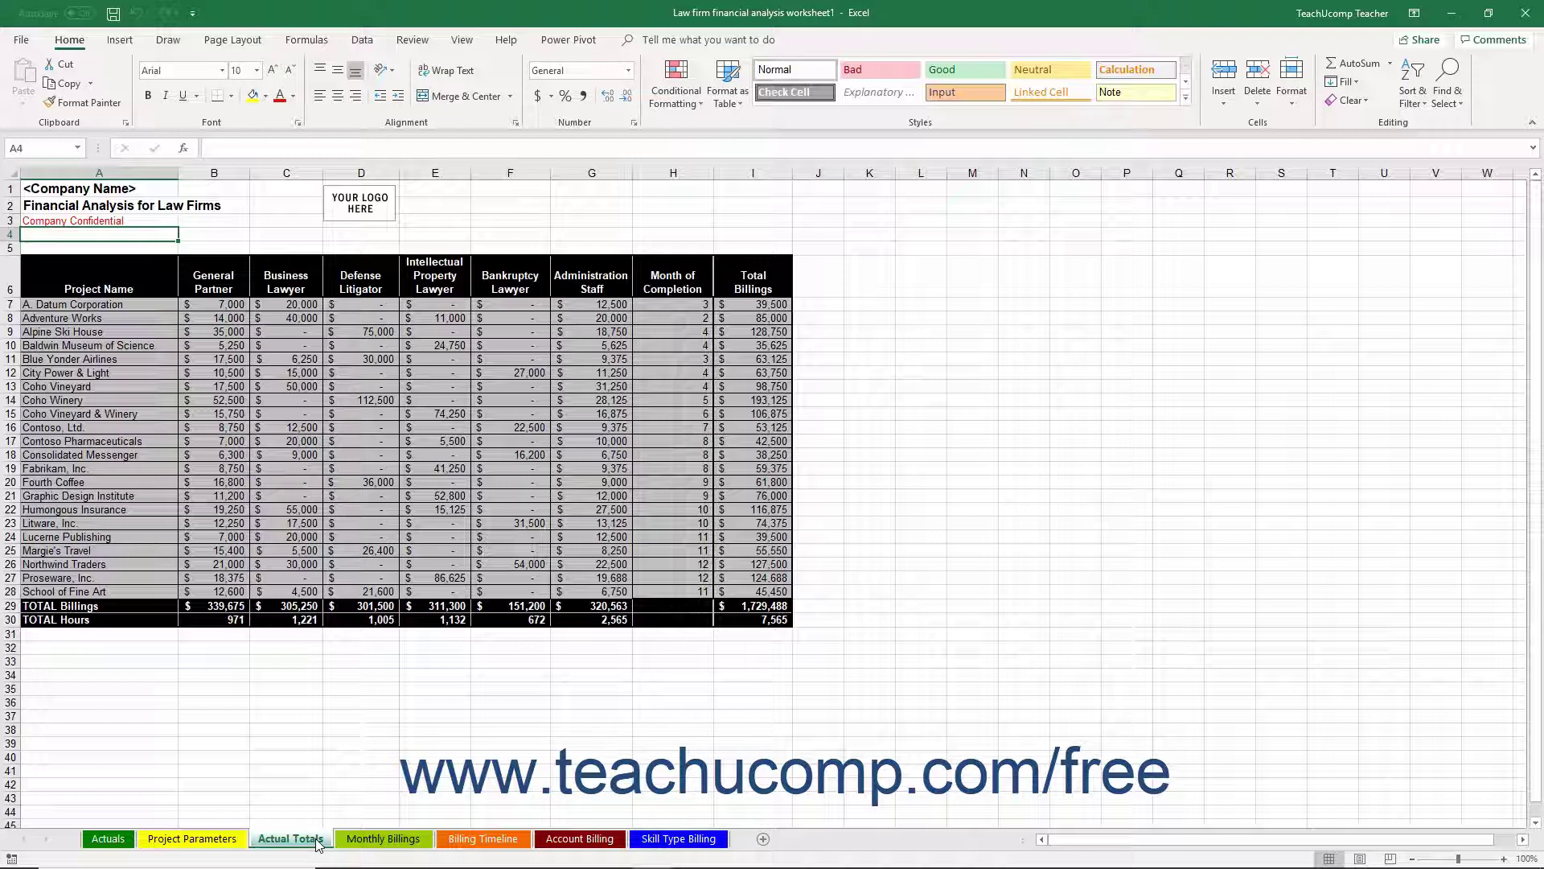
left_click_drag(692, 305, 678, 588)
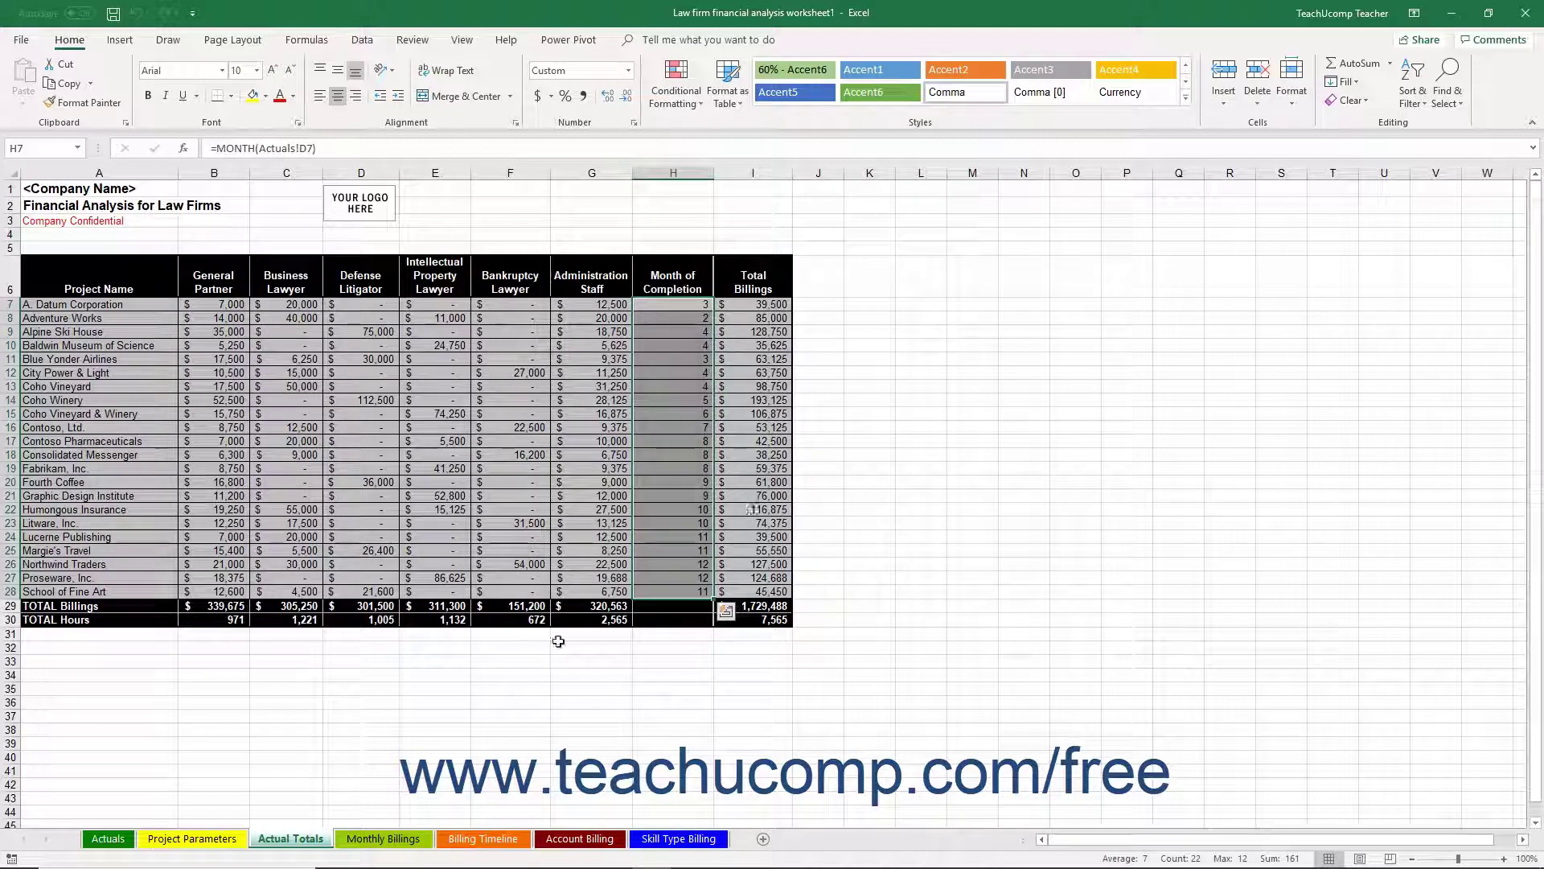
left_click(400, 841)
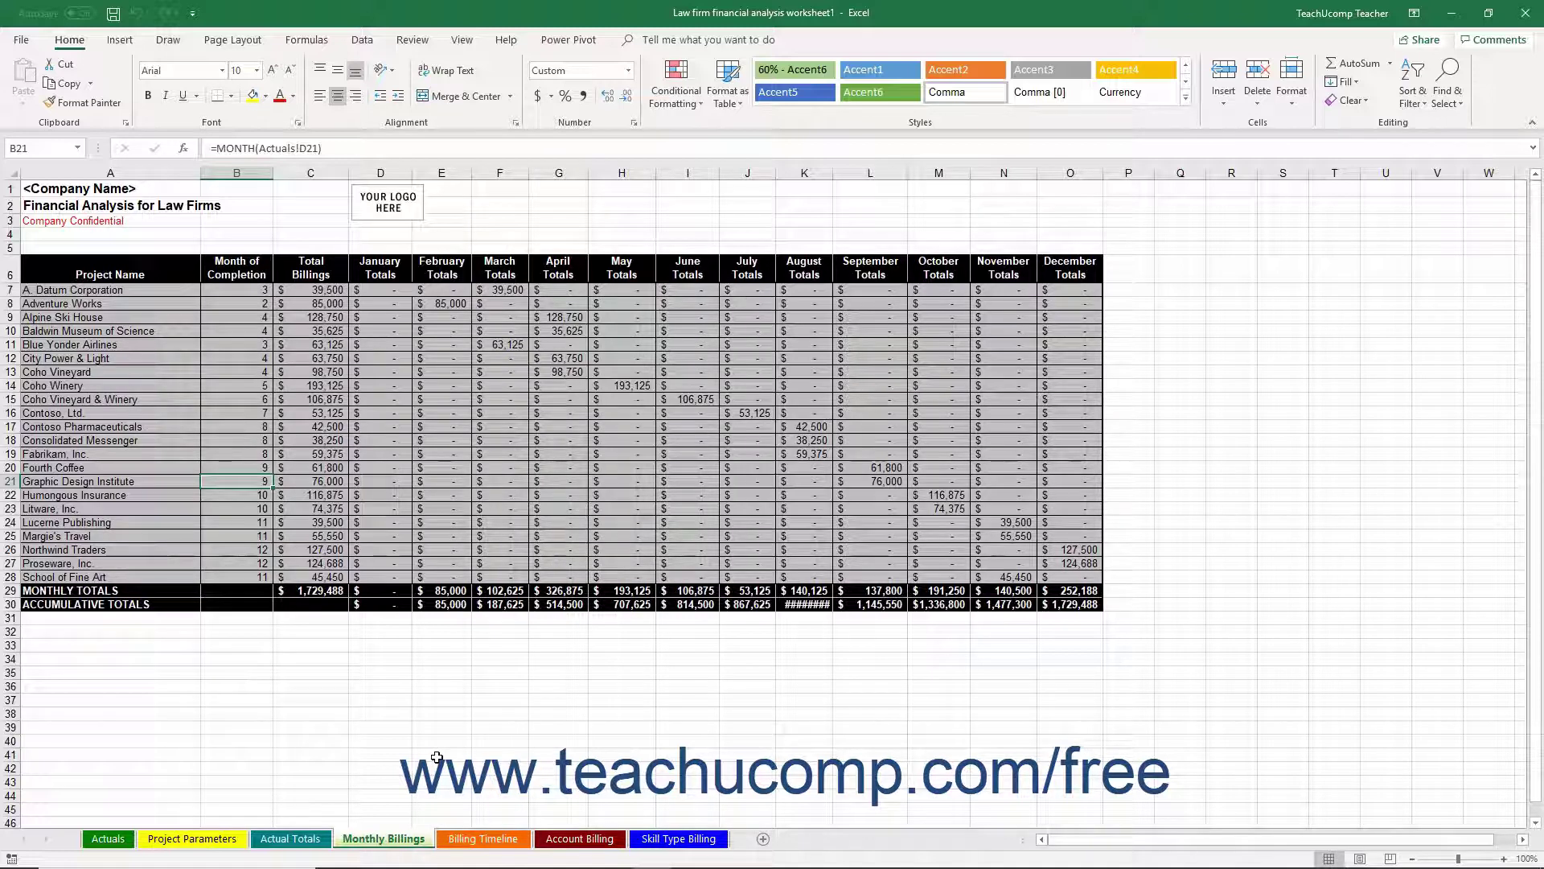
- View the Billing Timeline, Account Billing and Skill Type Billing charts, then return to Actuals
left_click(469, 840)
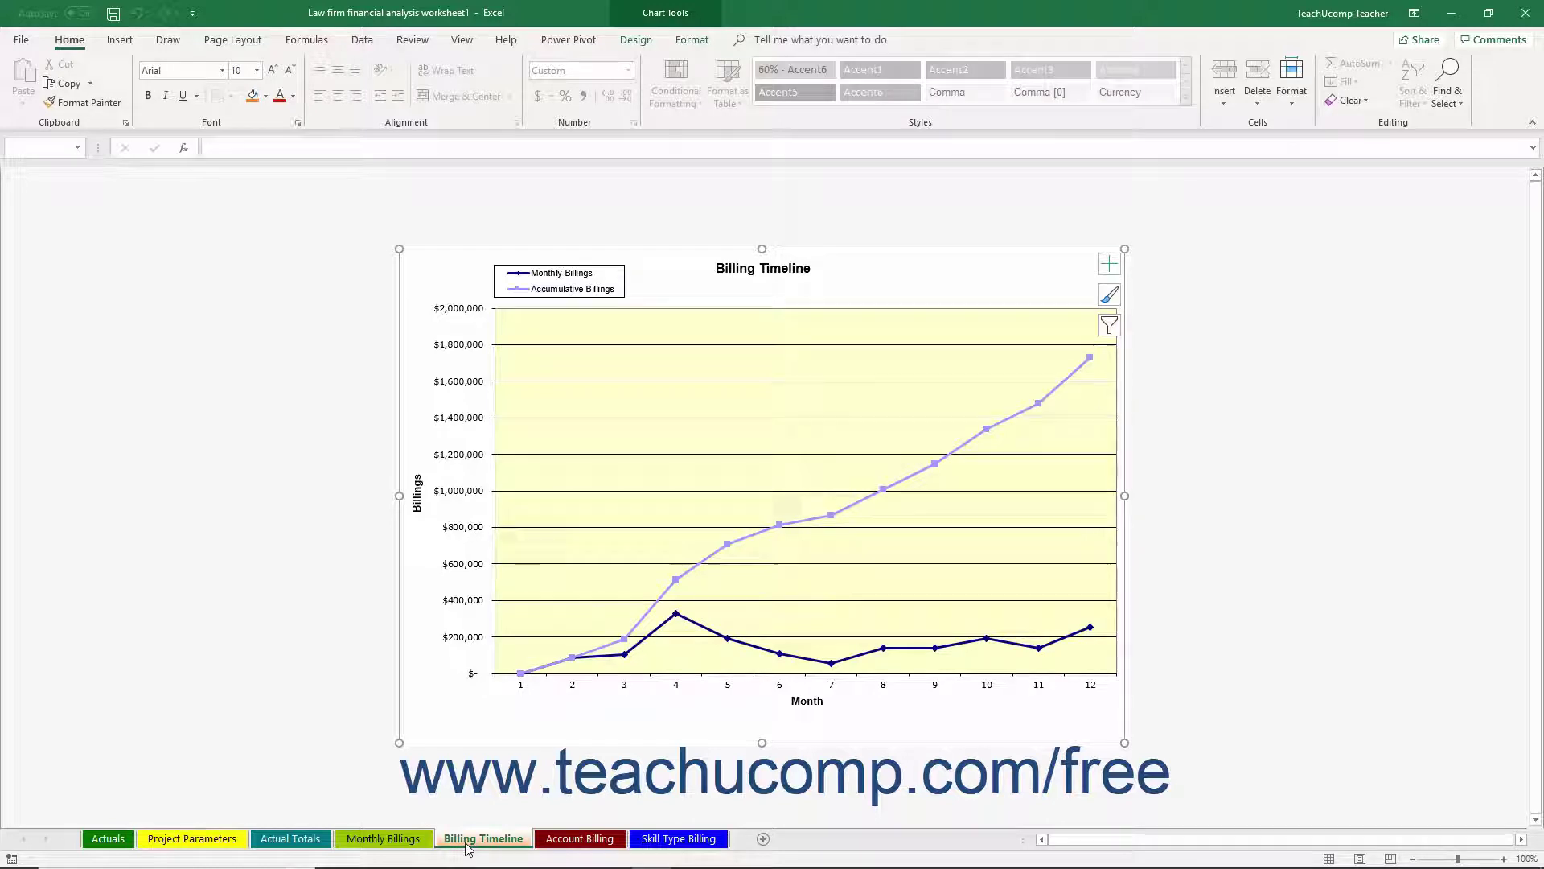
left_click(567, 840)
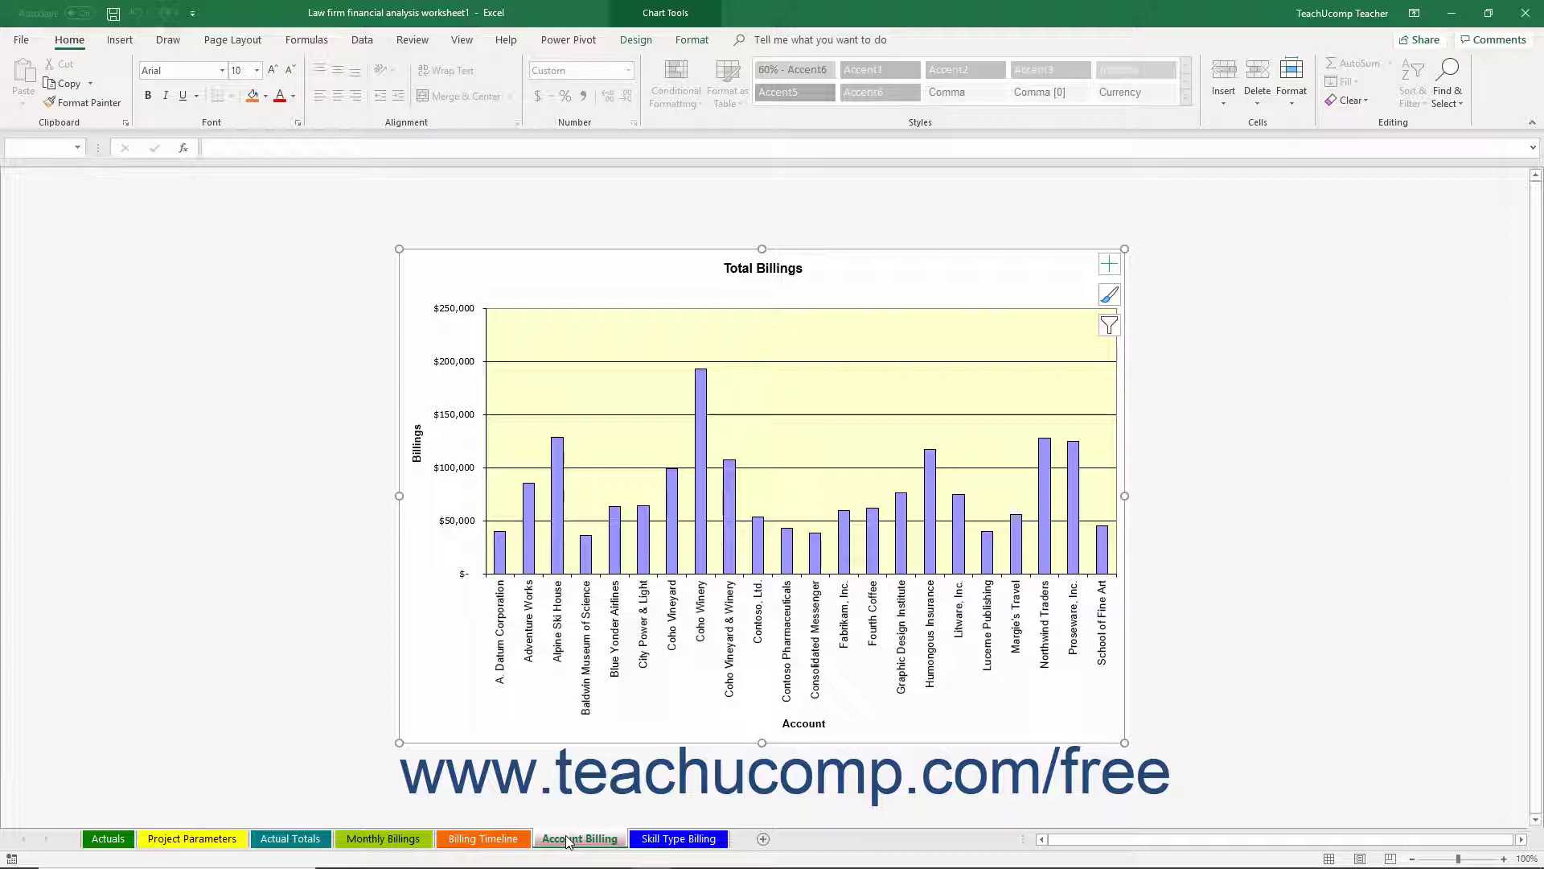
left_click(664, 839)
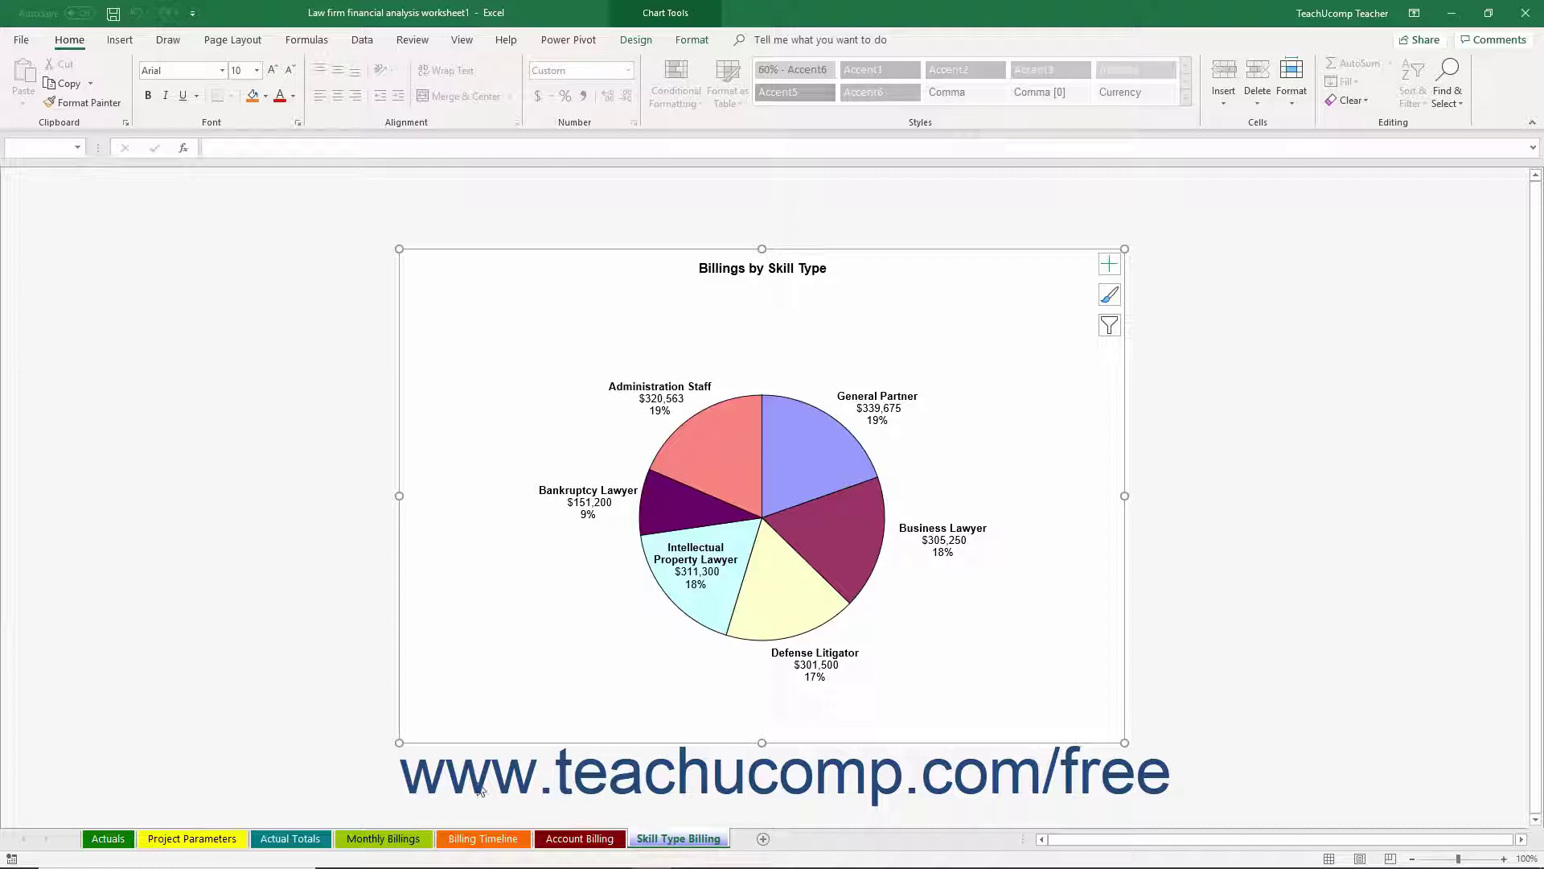
left_click(96, 840)
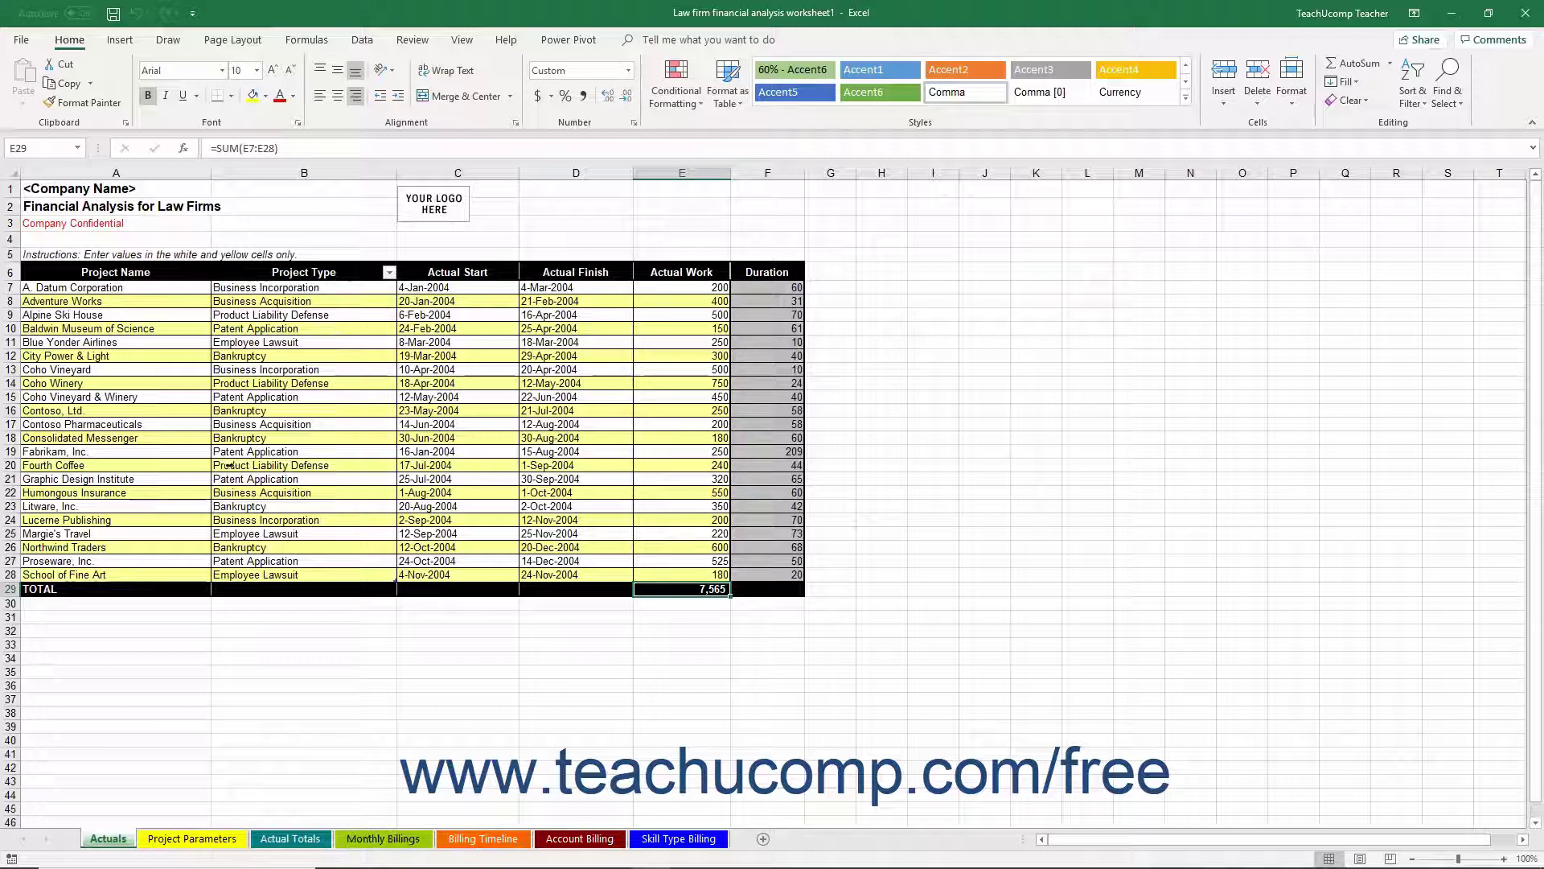
- Choose Change Picture > From a File on the YOUR LOGO HERE placeholder image
left_click(148, 196)
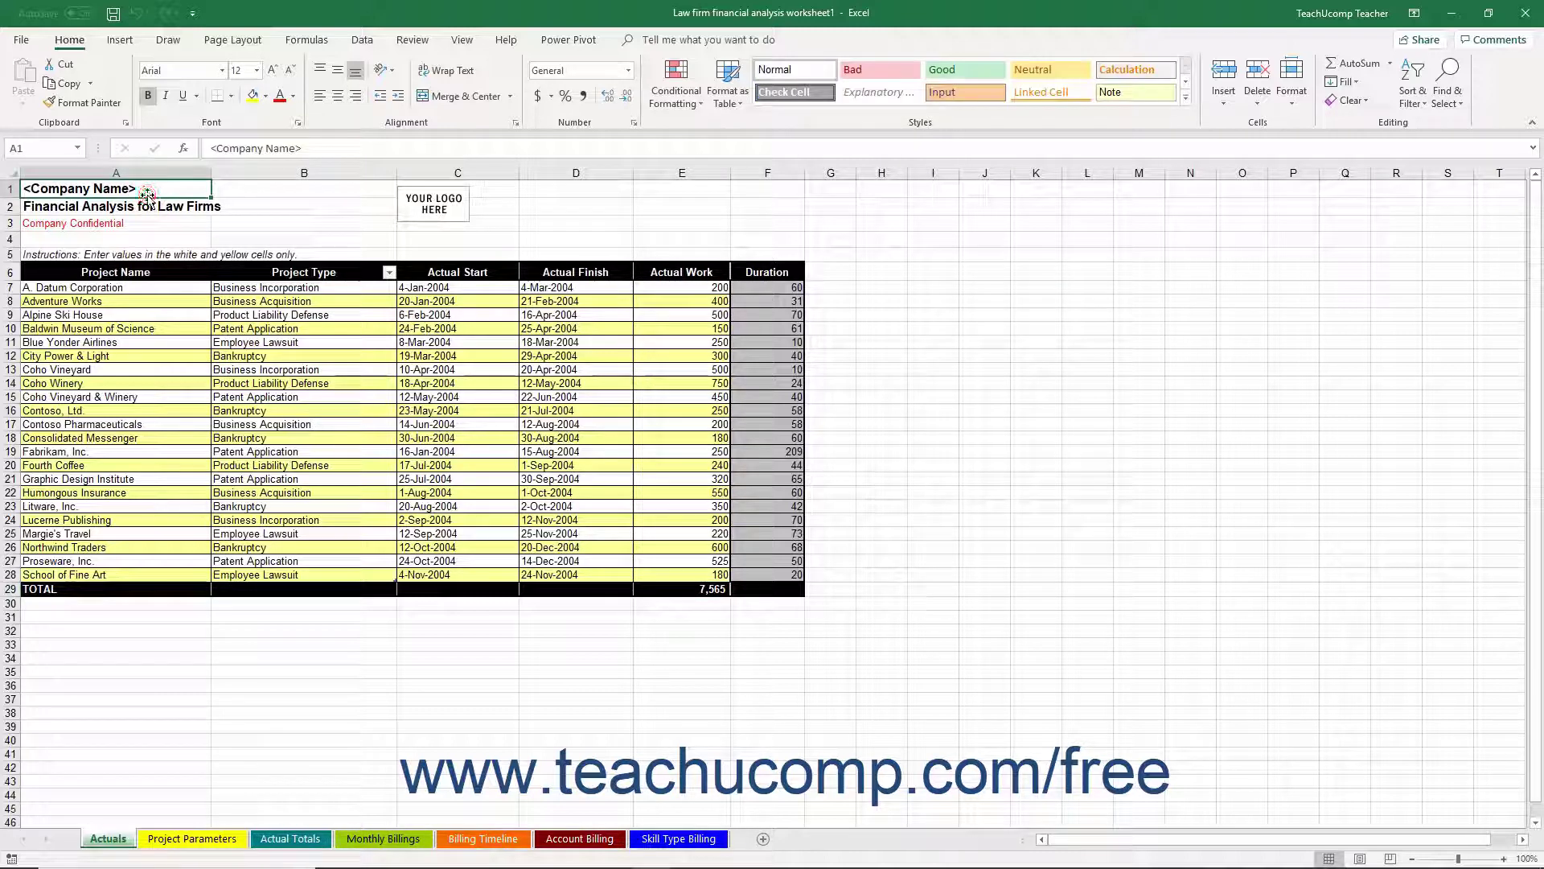
right_click(411, 215)
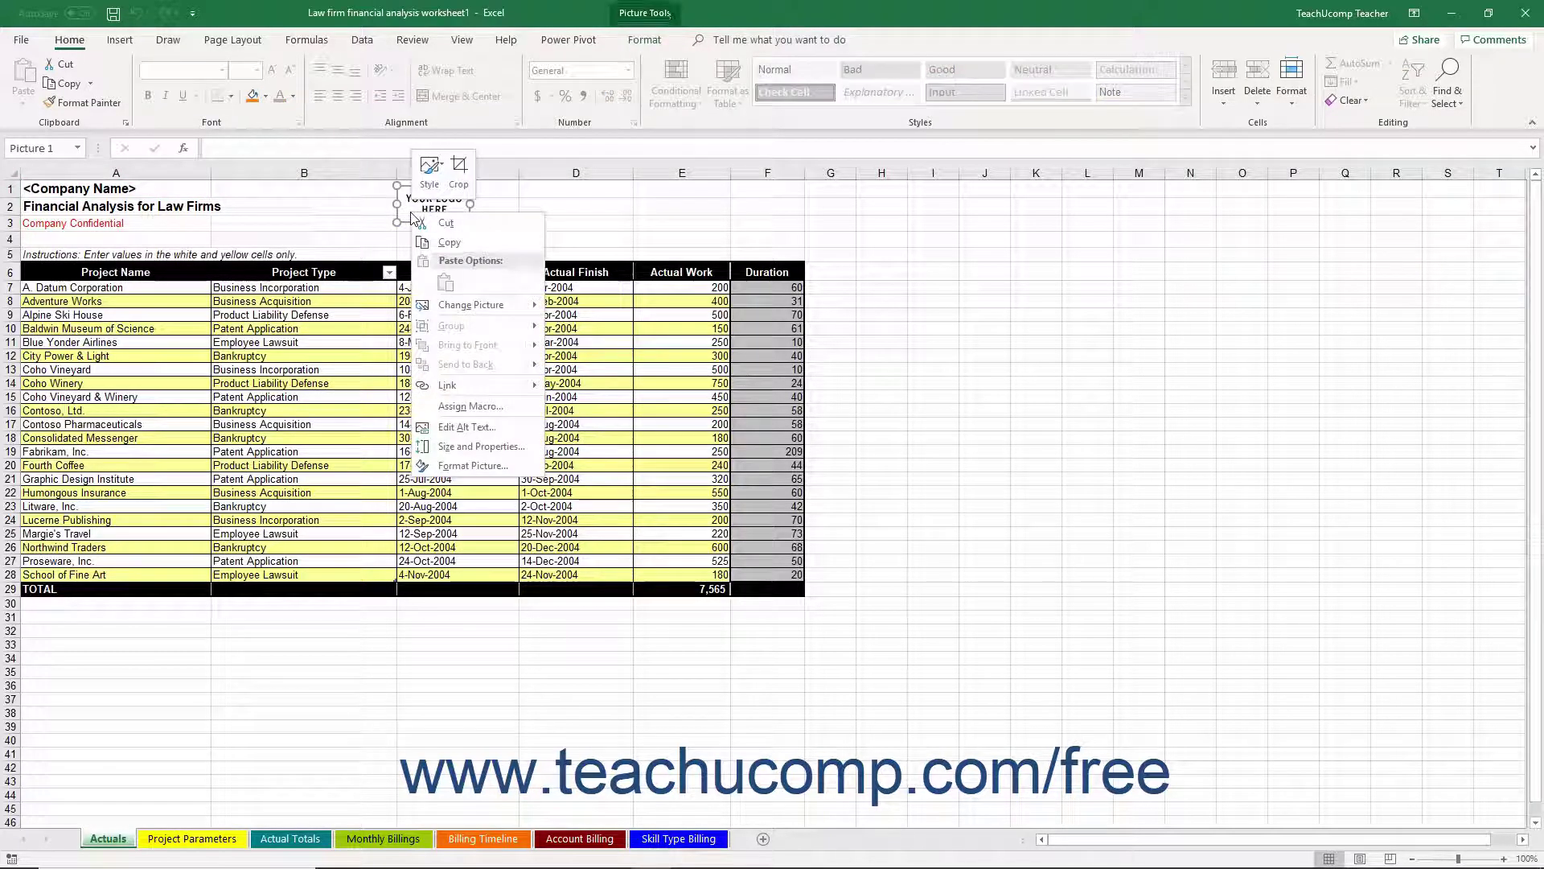
mouse_move(482, 308)
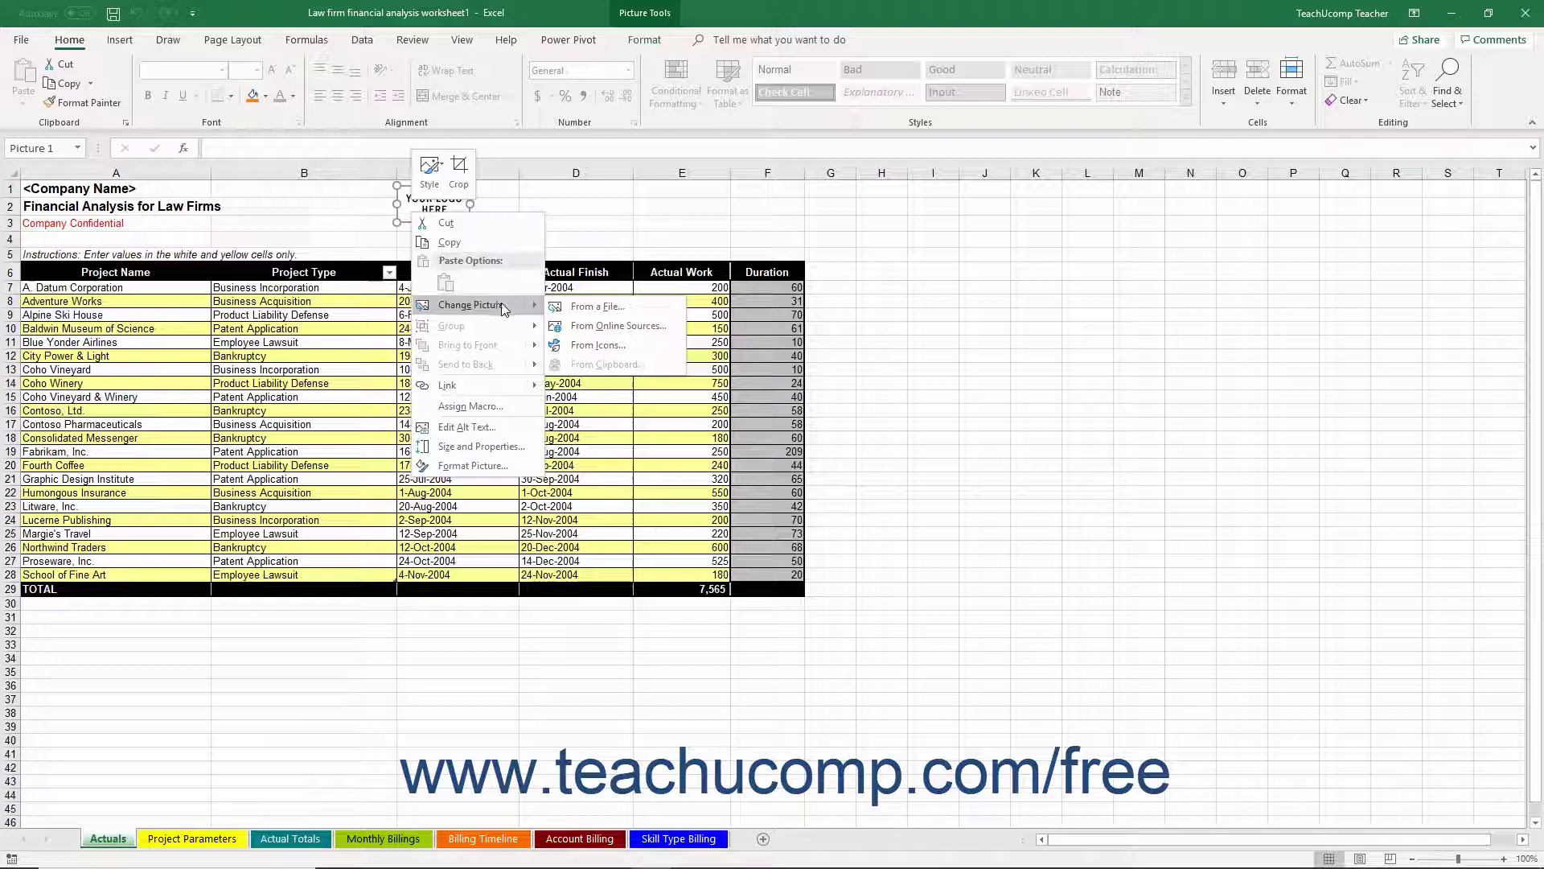
left_click(576, 315)
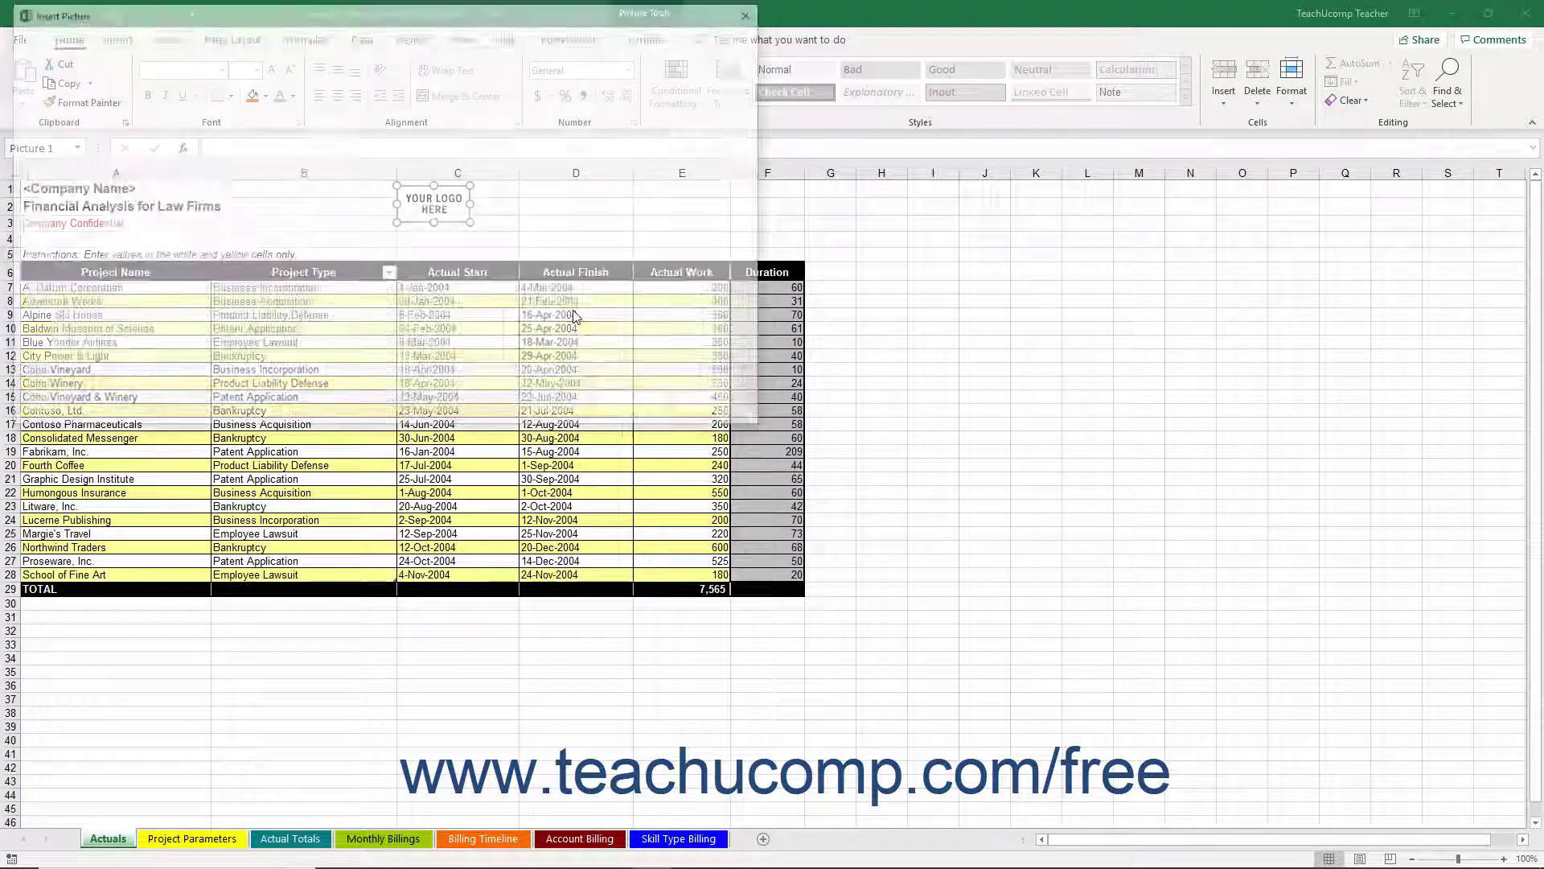